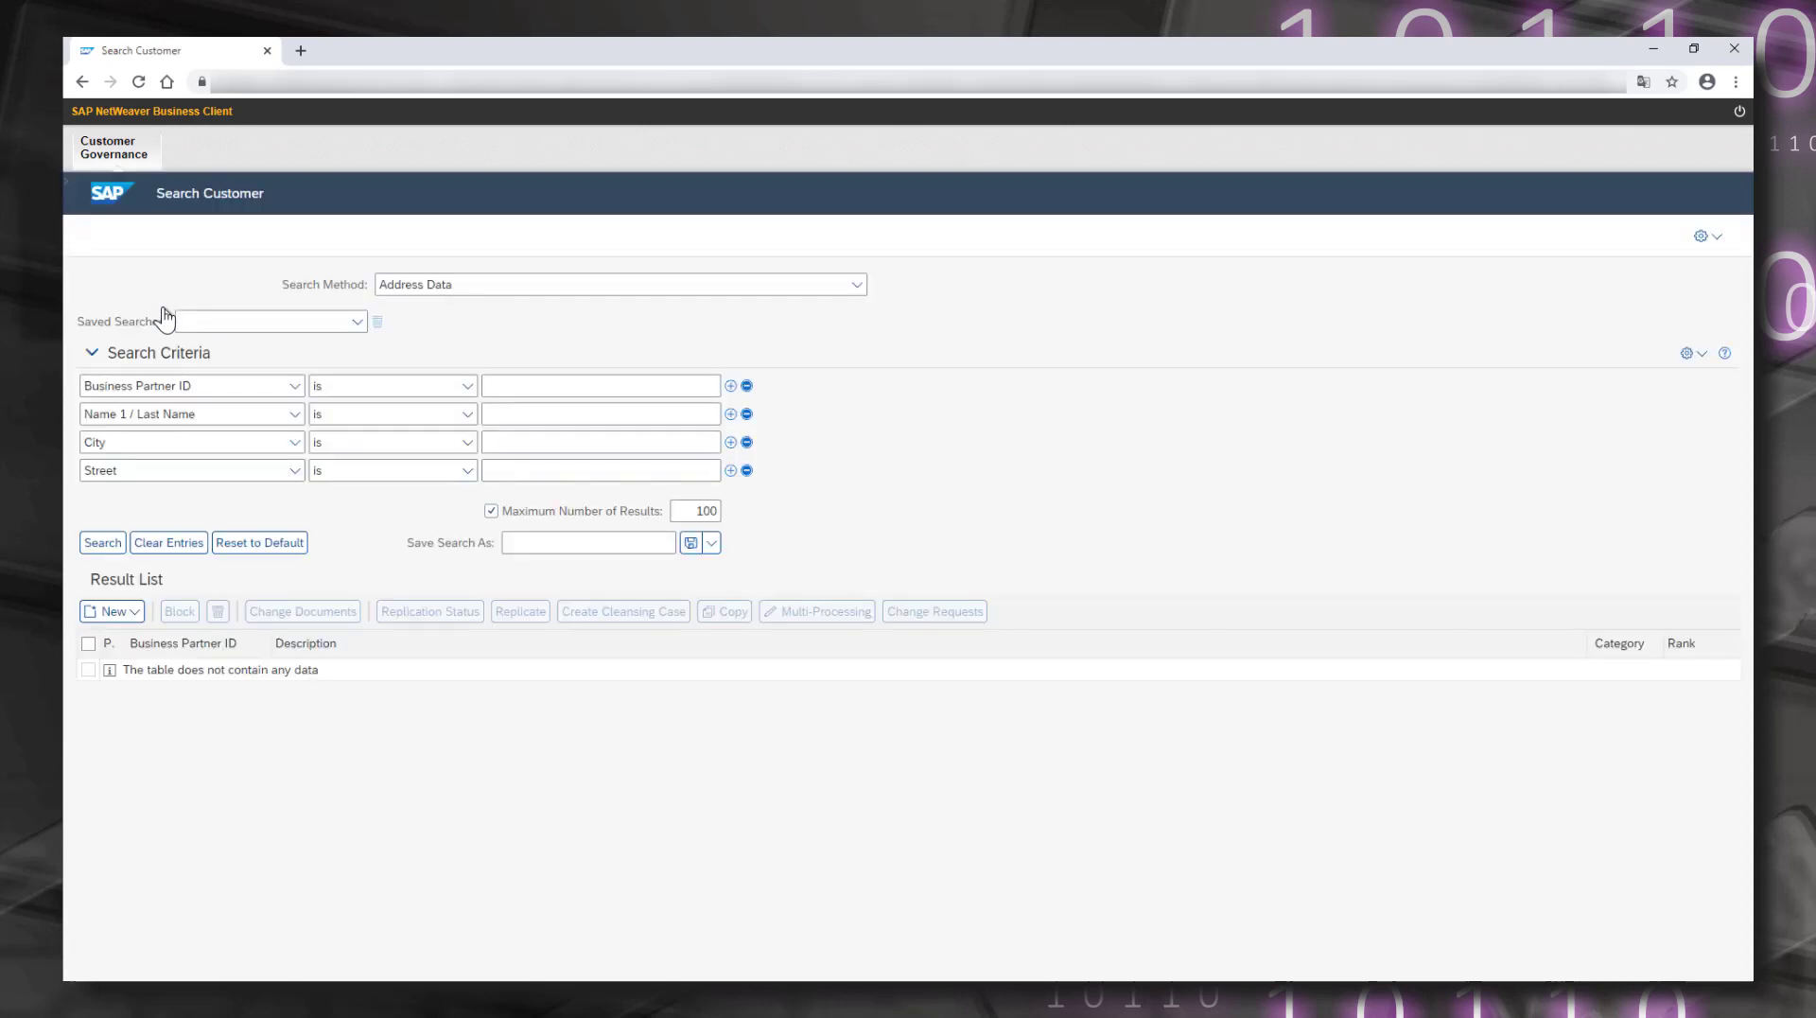
Search for customers whose Name 1 / Last Name is mann*.
left_click(555, 414)
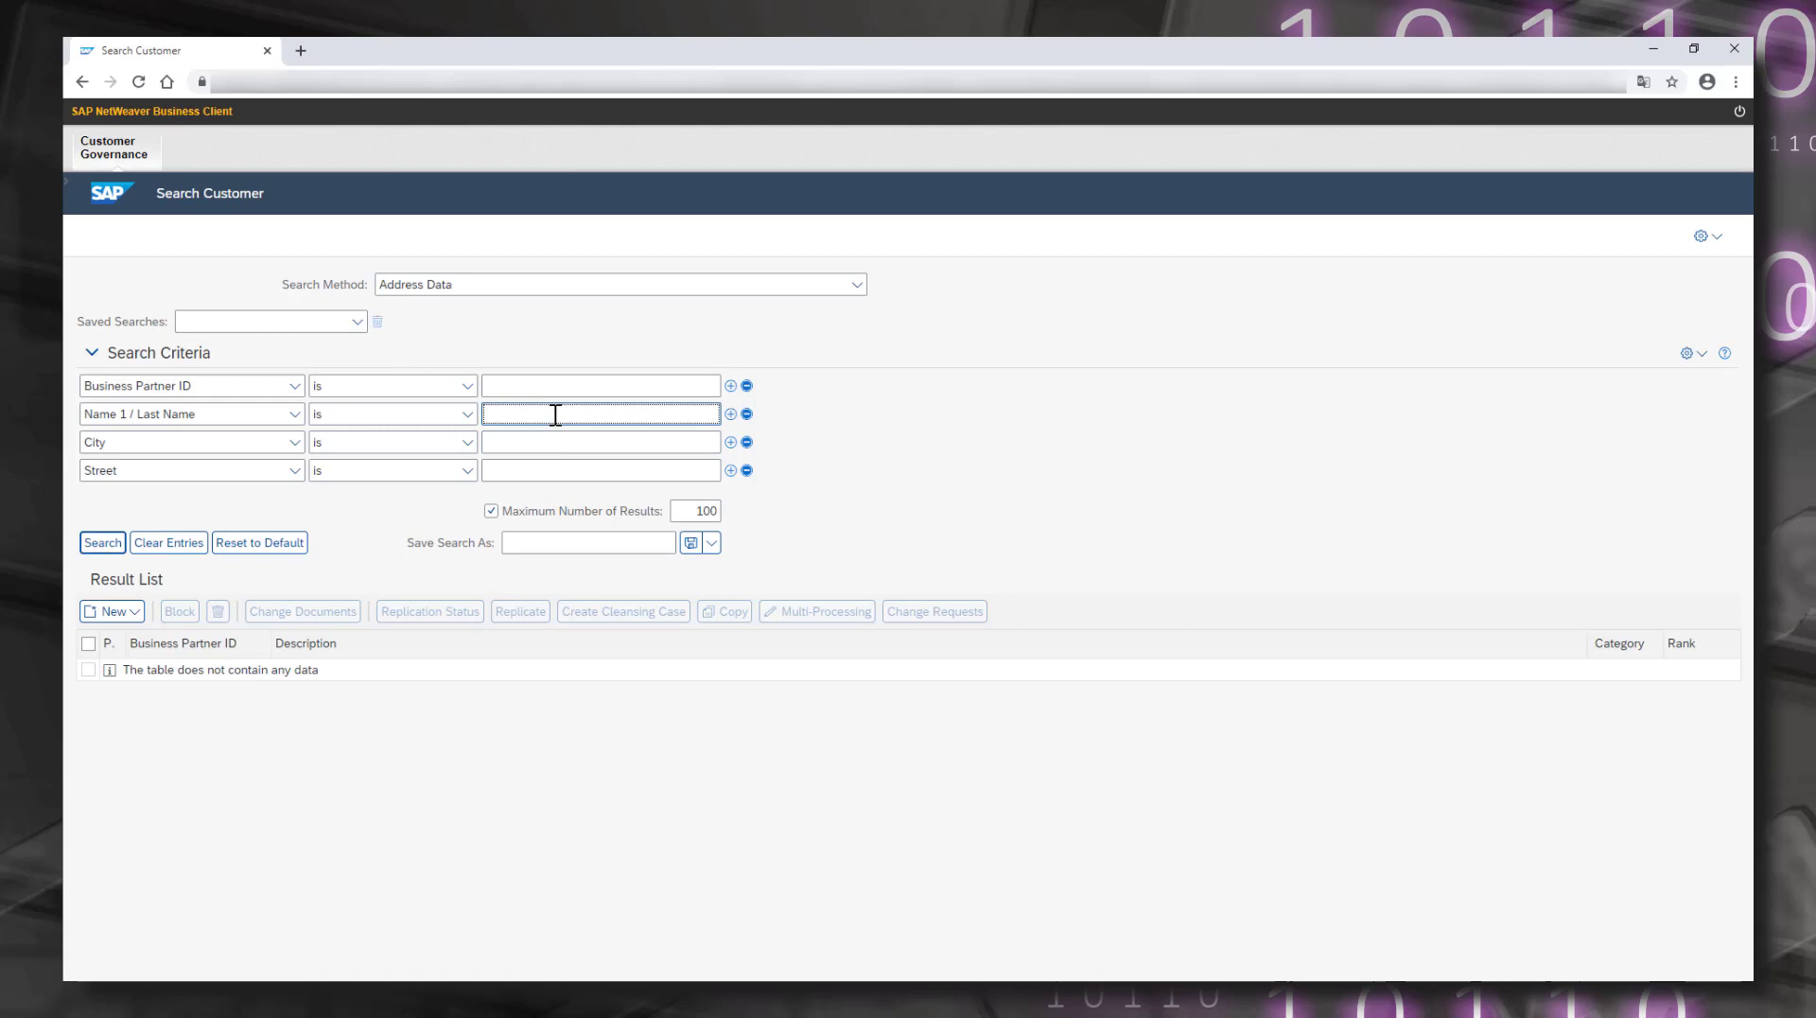
type("mann*")
triple_click(555, 415)
left_click(104, 544)
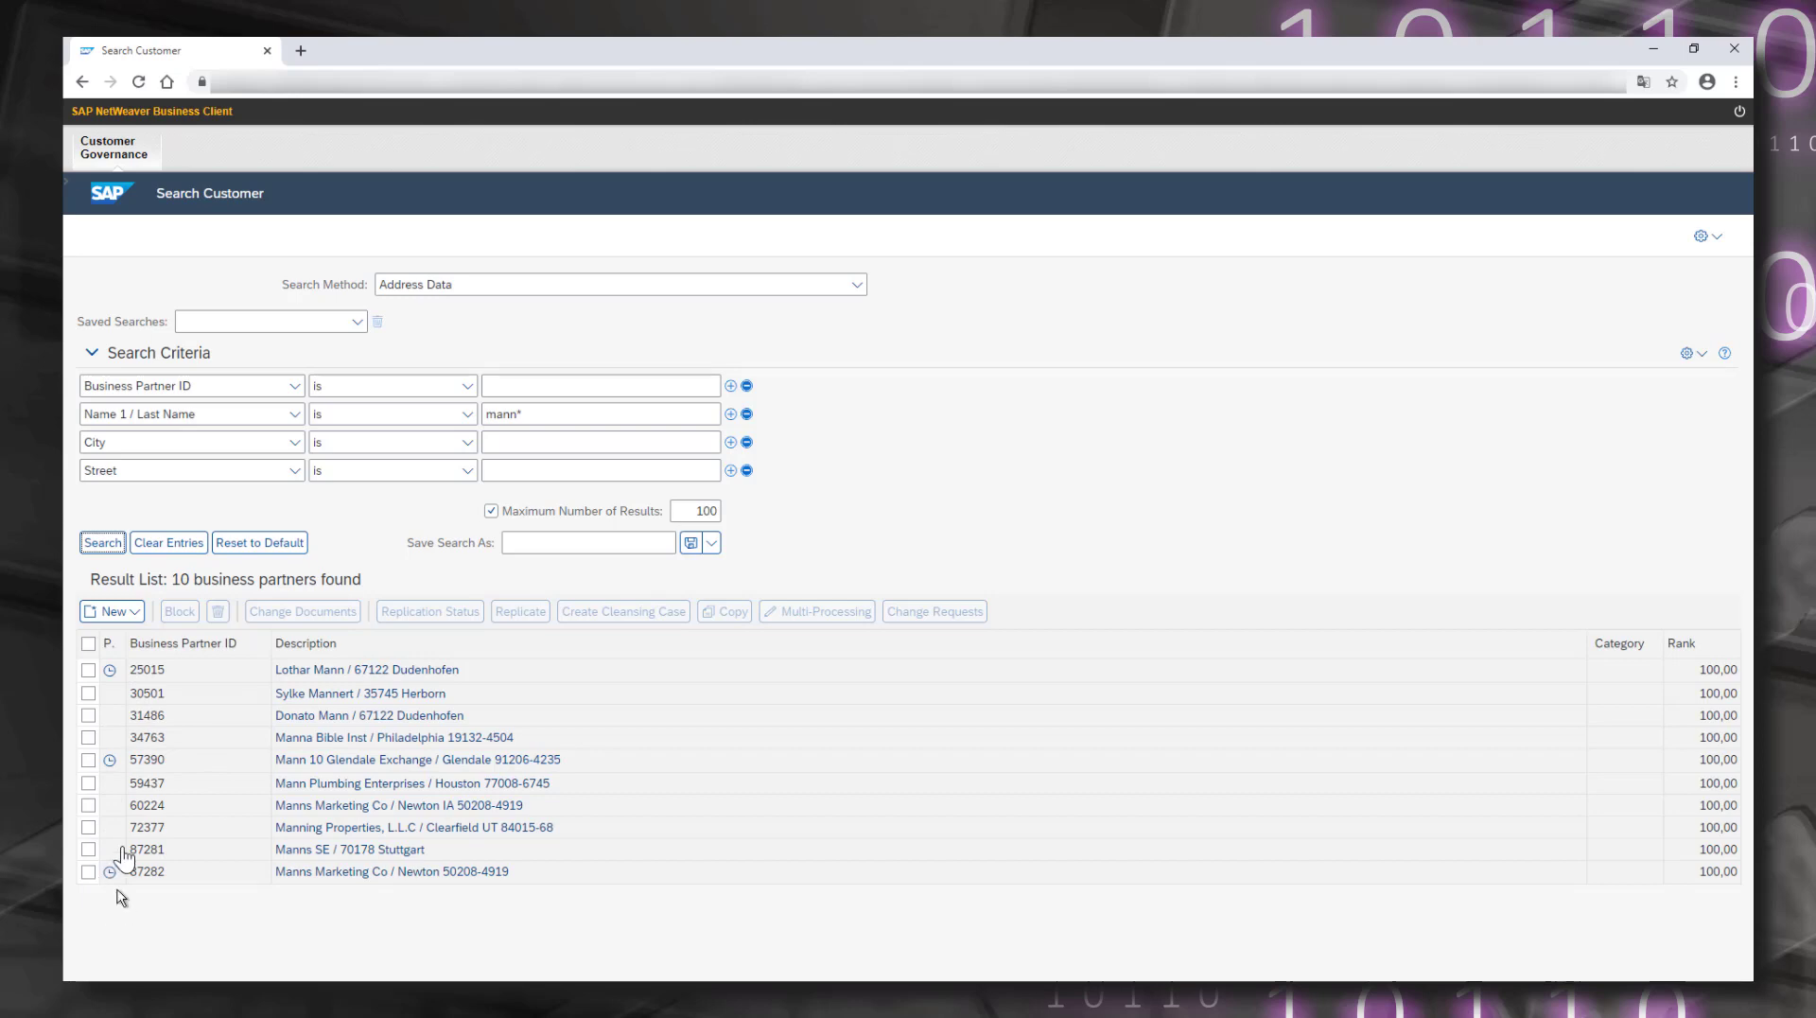
Check the status messages for all found business partners with a temporary selection, and review the details of the person in Herborn.
left_click(88, 644)
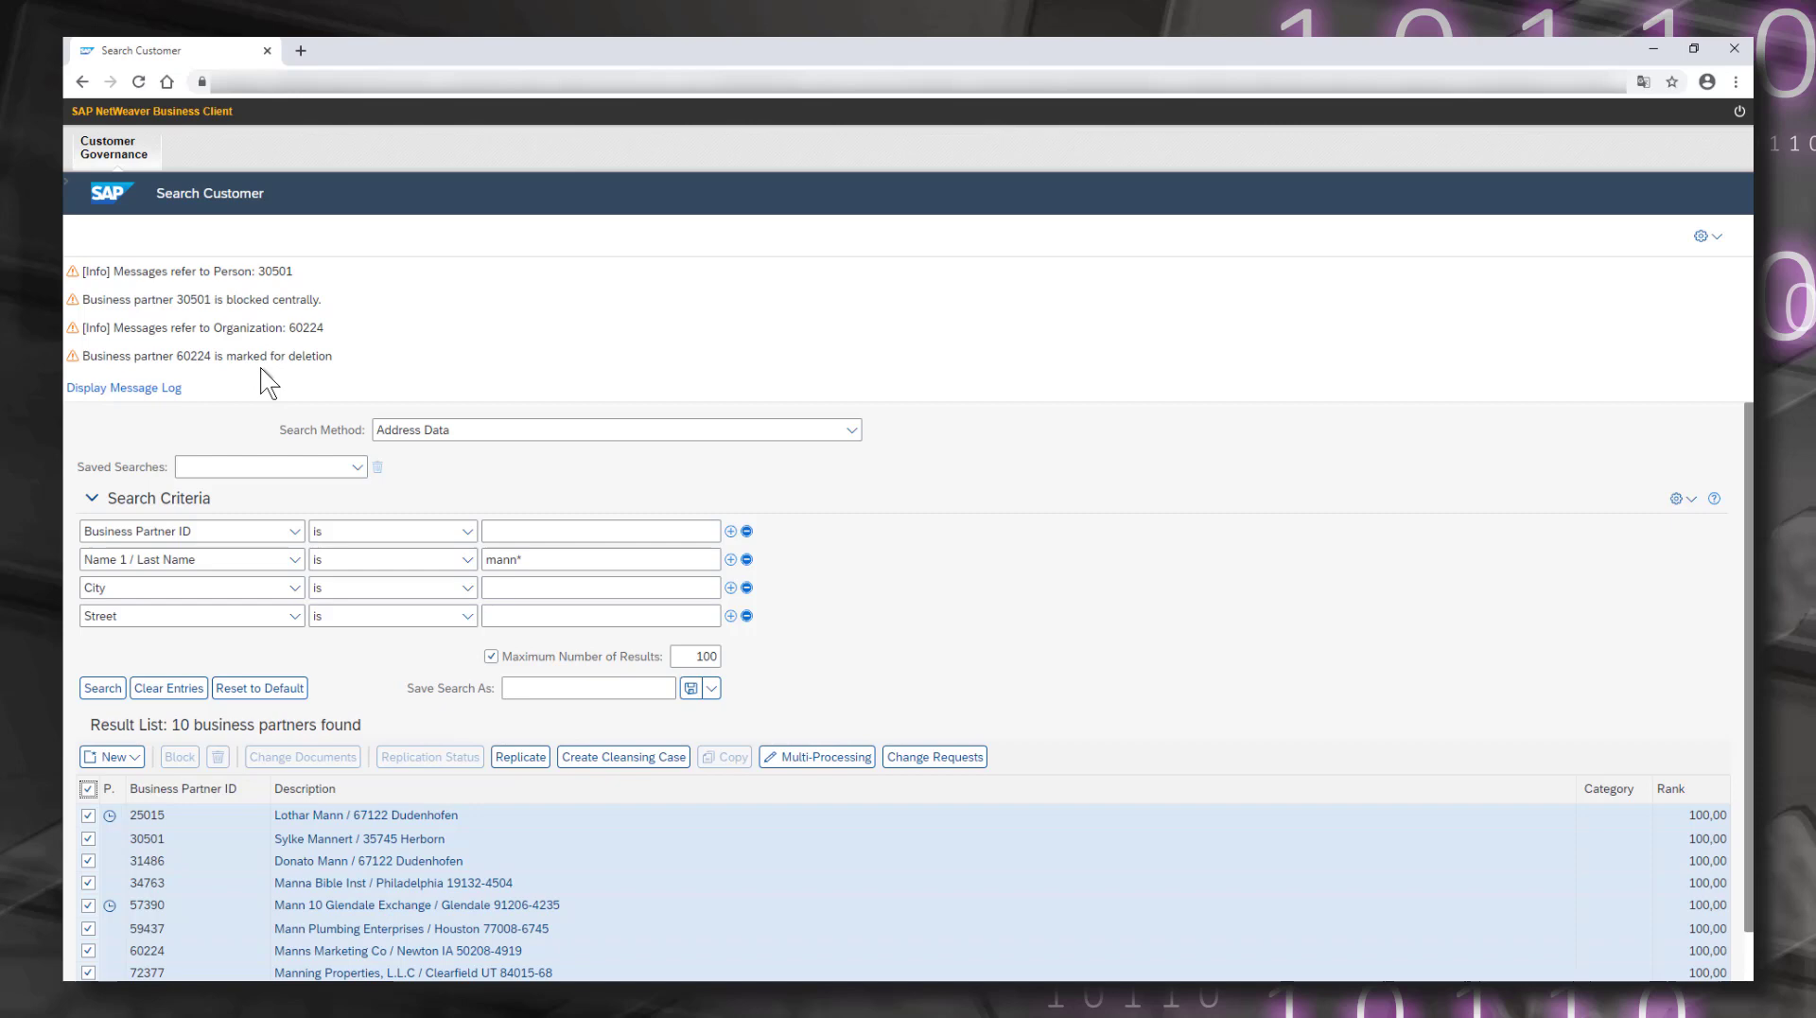
left_click(88, 787)
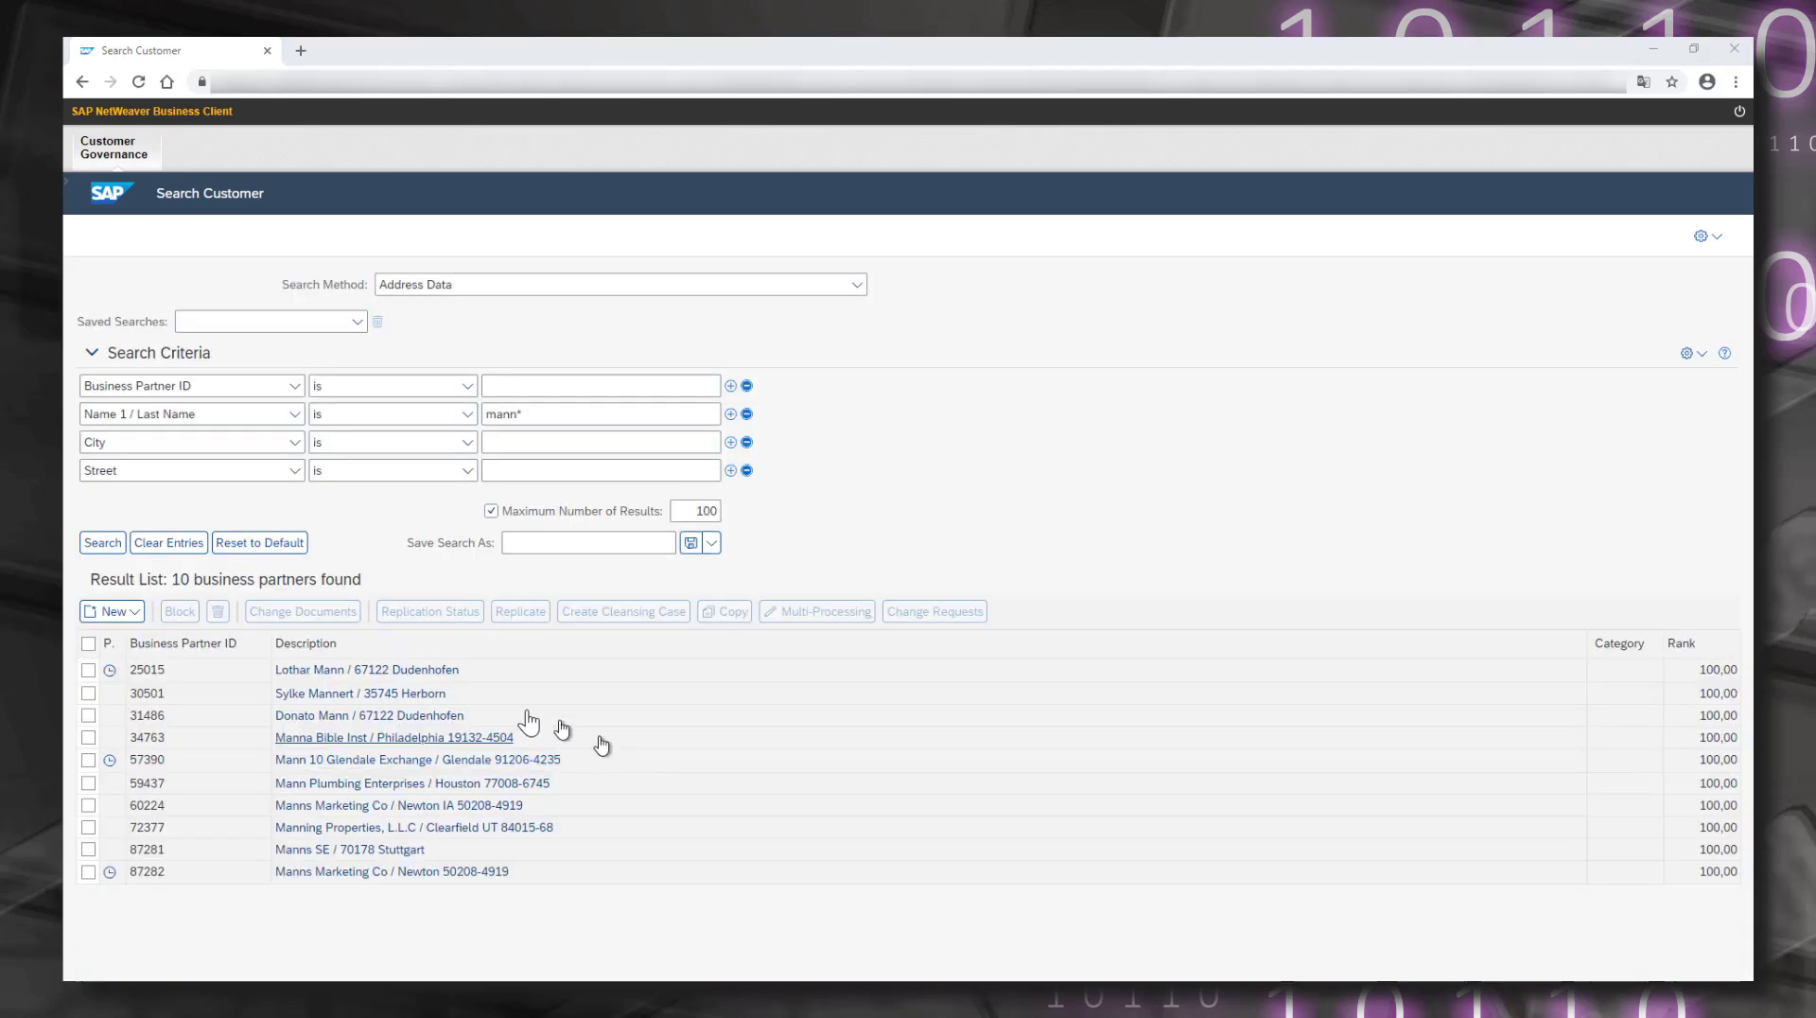
left_click(377, 700)
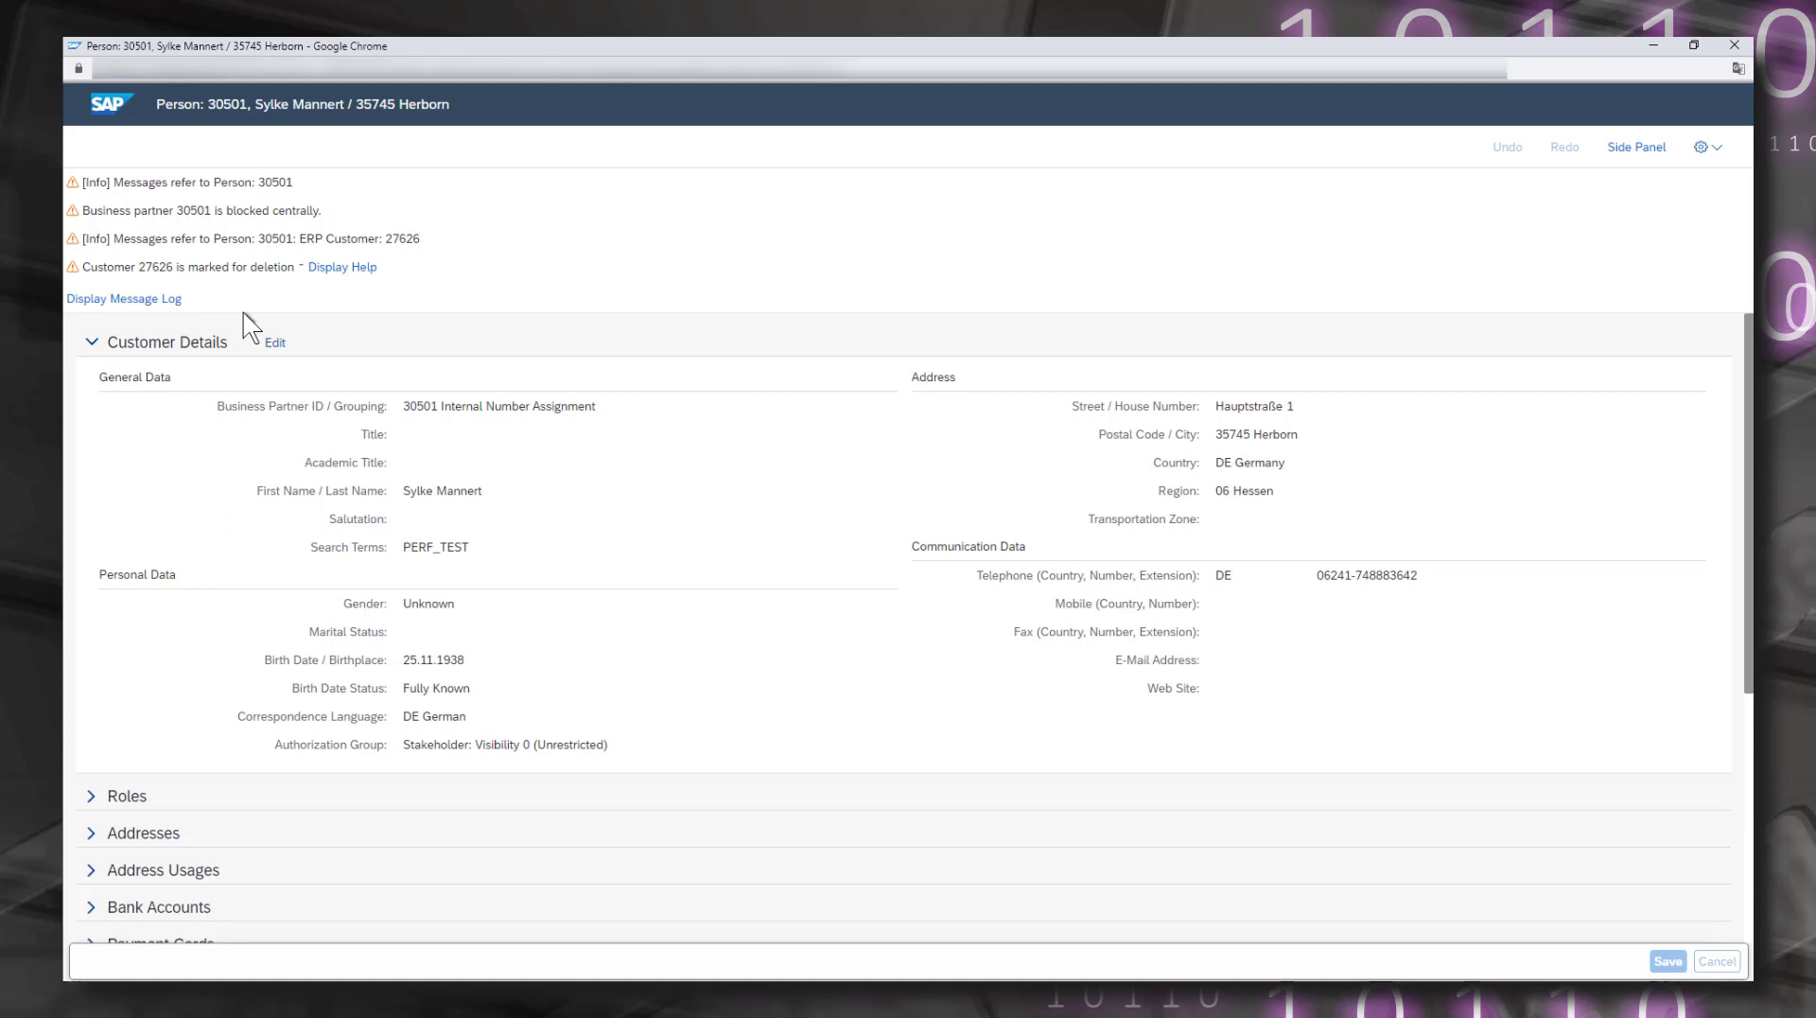
left_click(1737, 46)
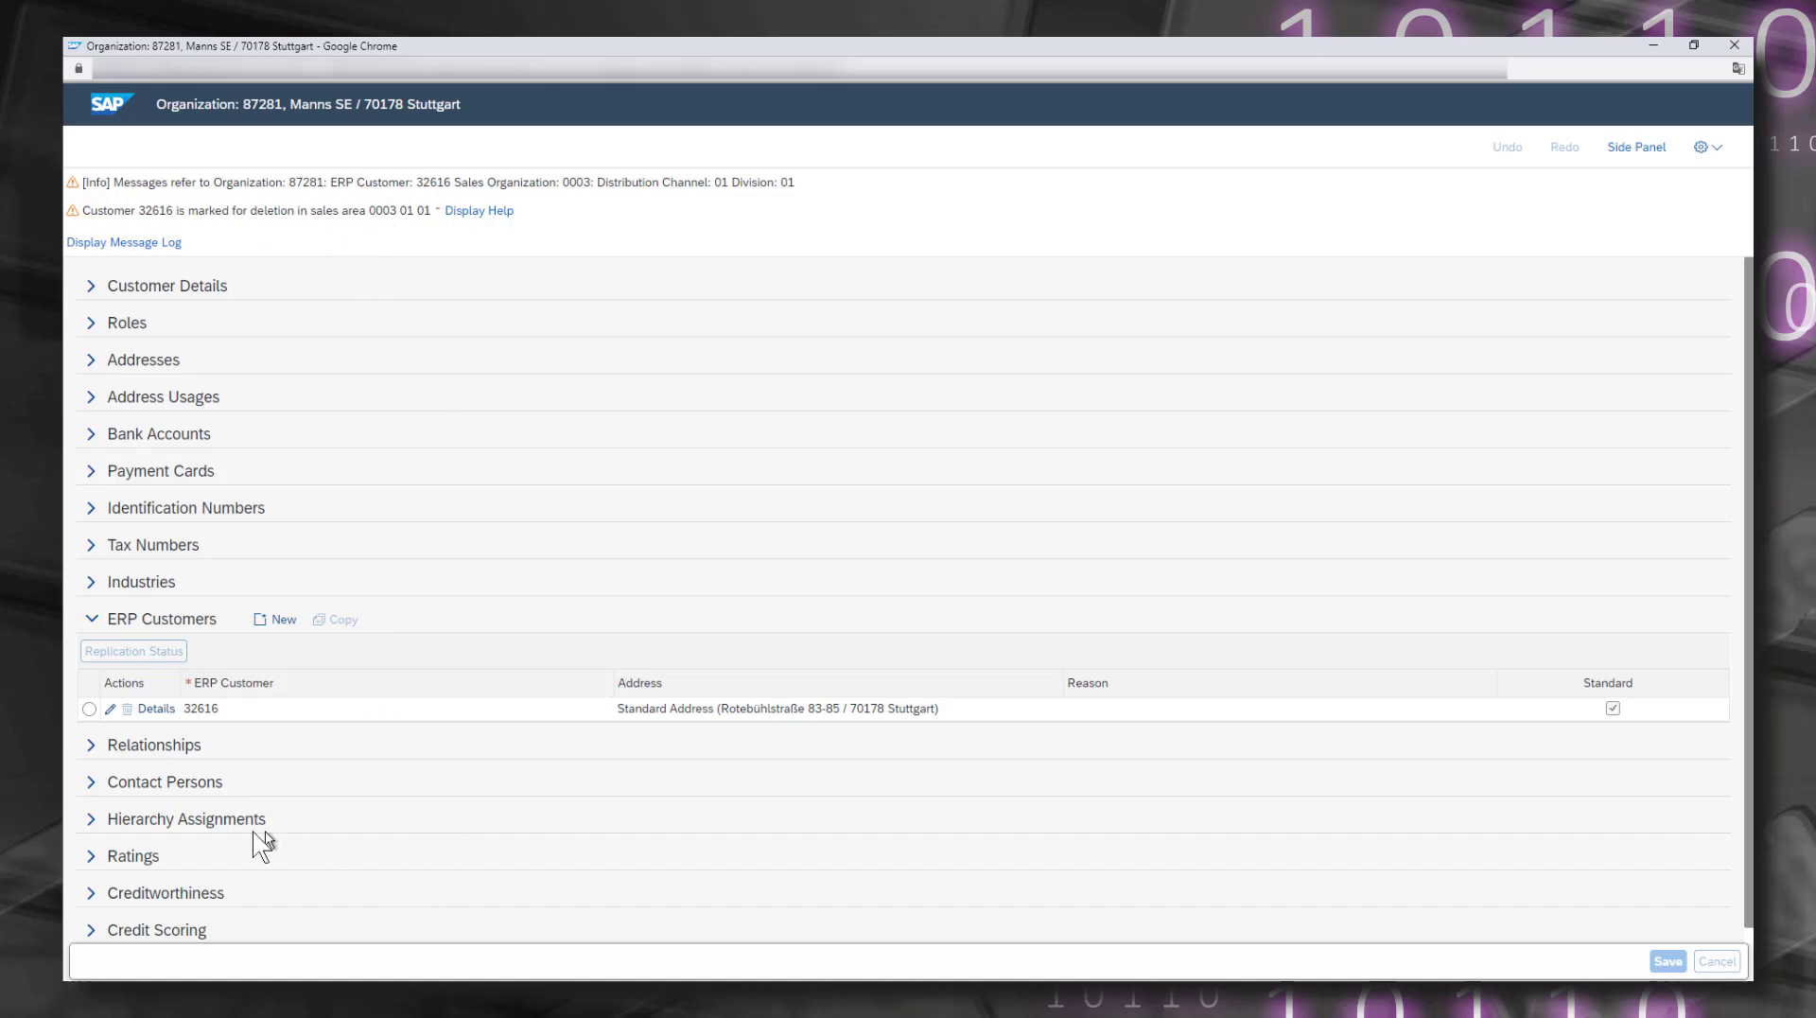
Open sales area 0003 of the Manns SE ERP customer for editing as a Process Customer change request, and close it without saving.
left_click(156, 709)
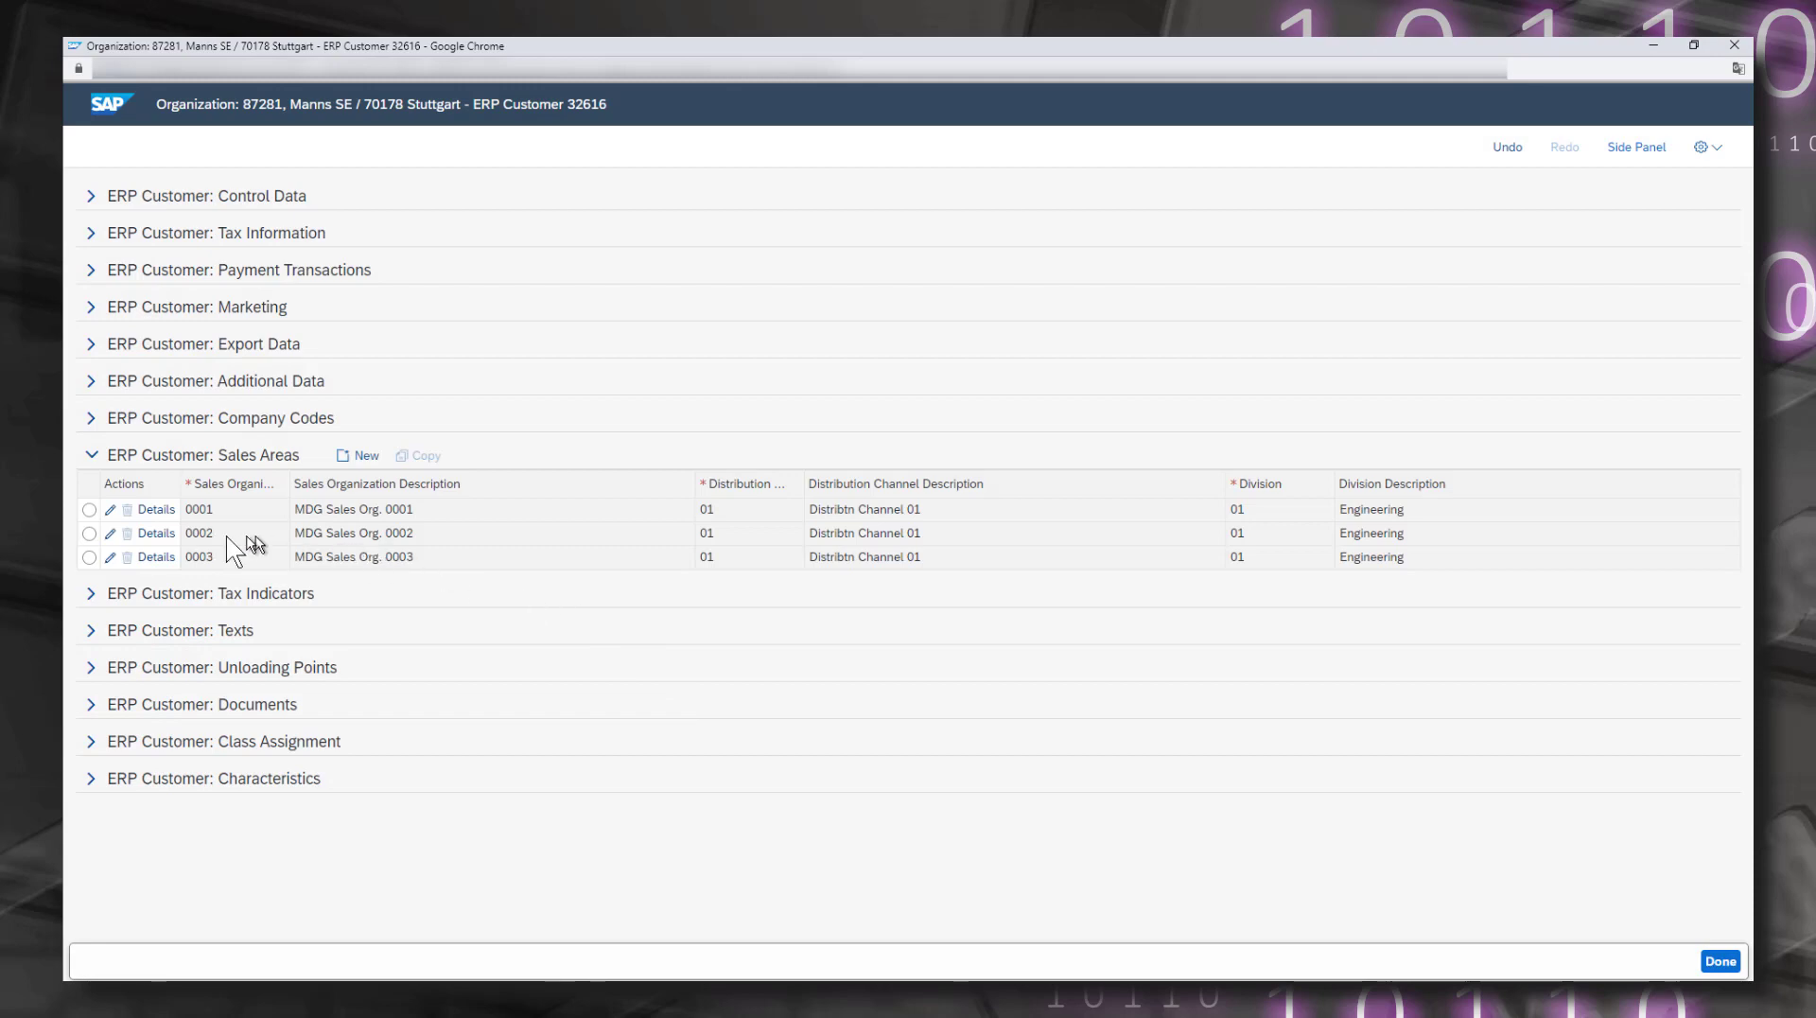
left_click(110, 557)
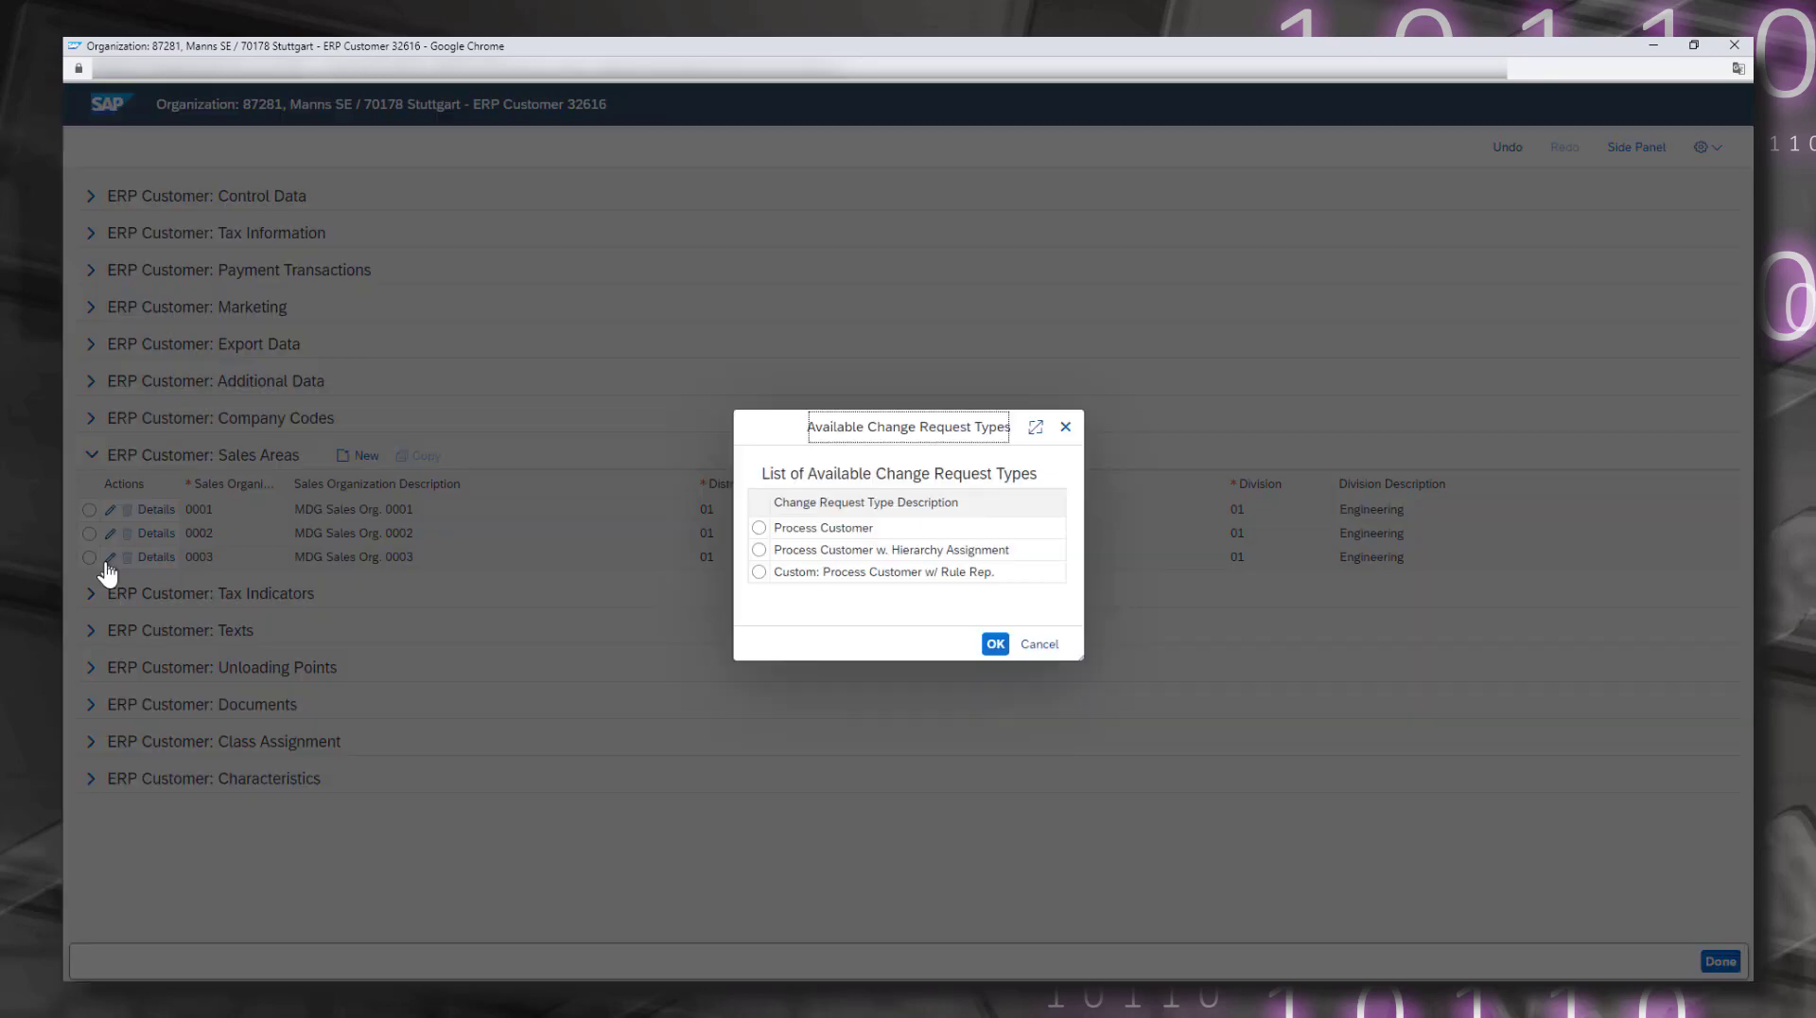
left_click(781, 529)
left_click(995, 643)
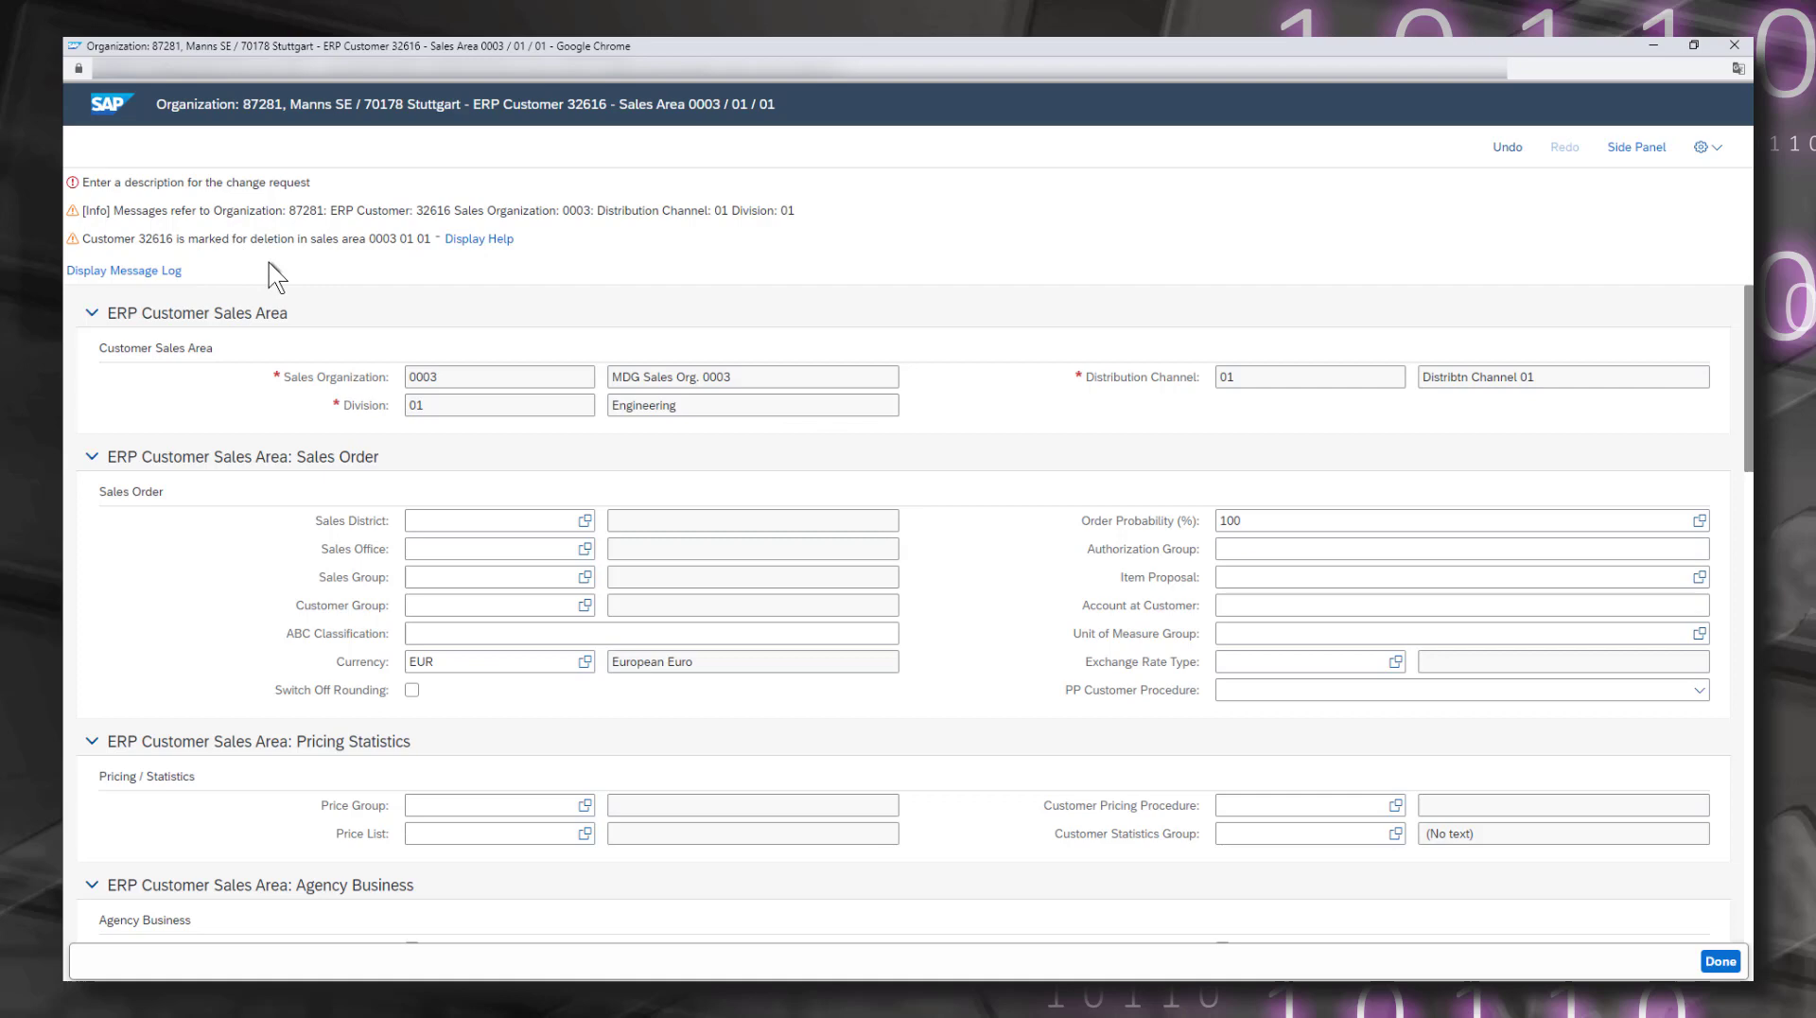
left_click(1734, 44)
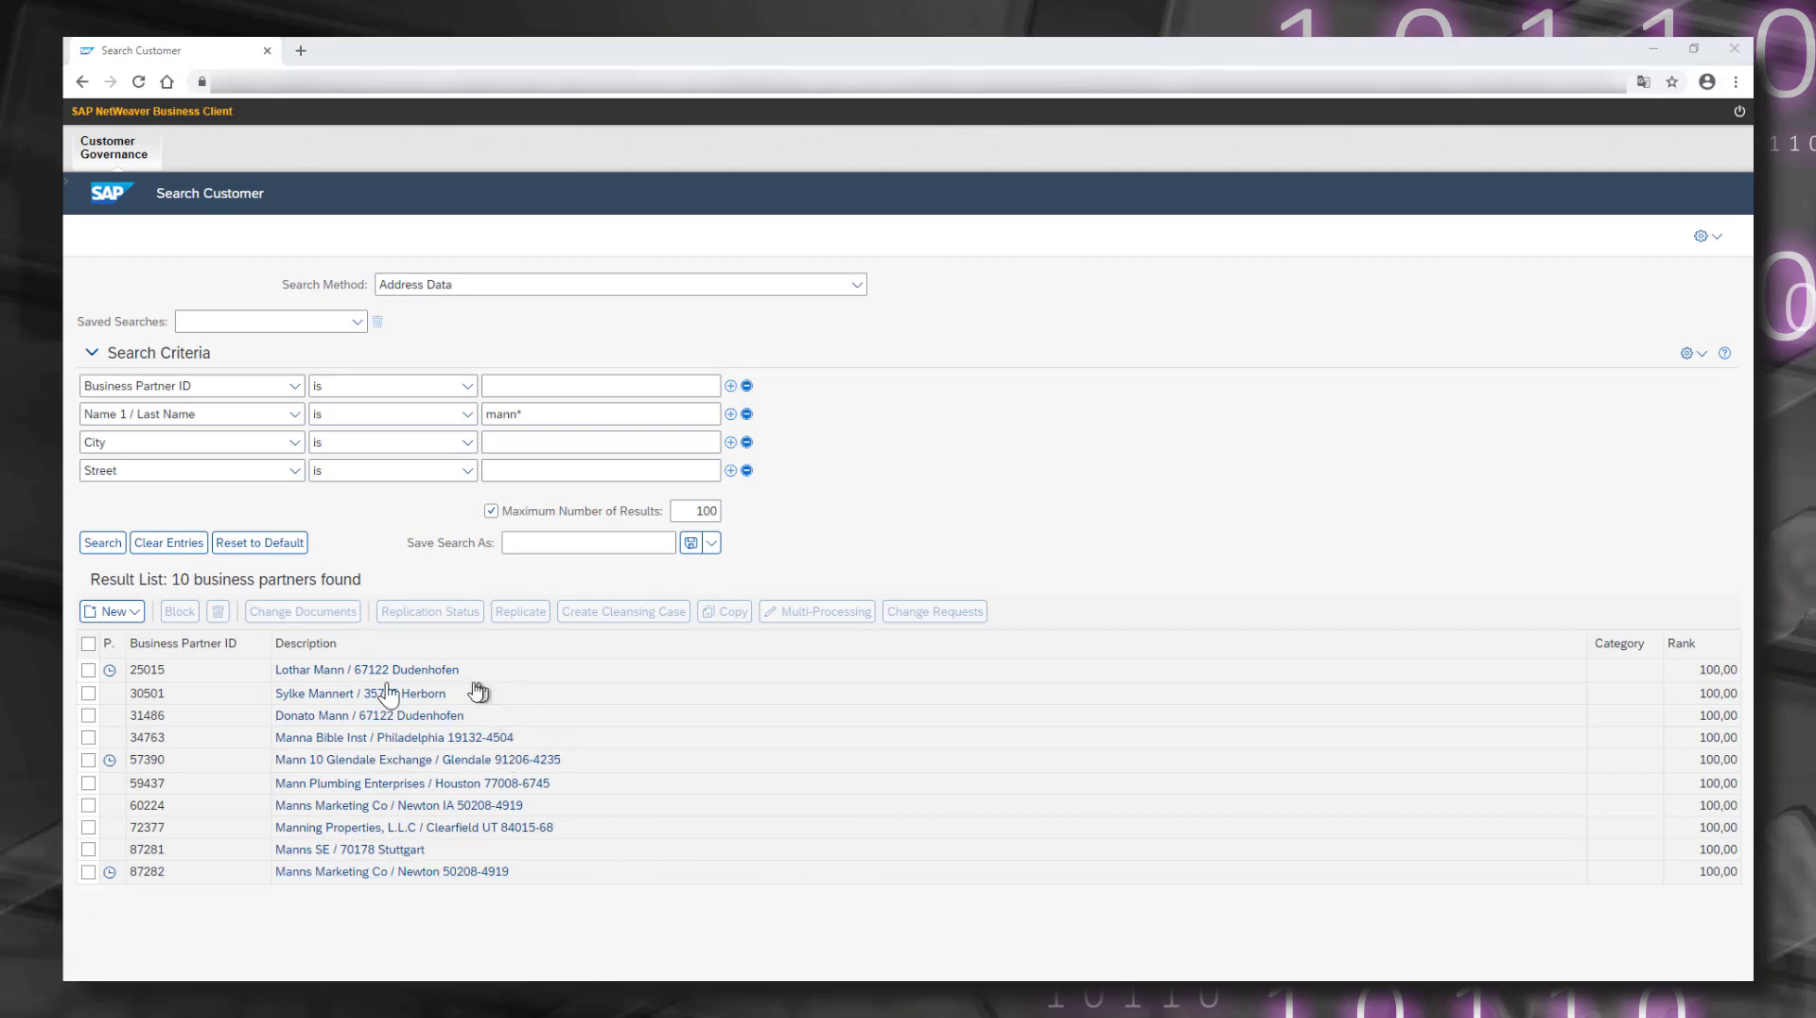
Display the change requests of all found business partners and examine their additional business partner columns.
left_click(87, 643)
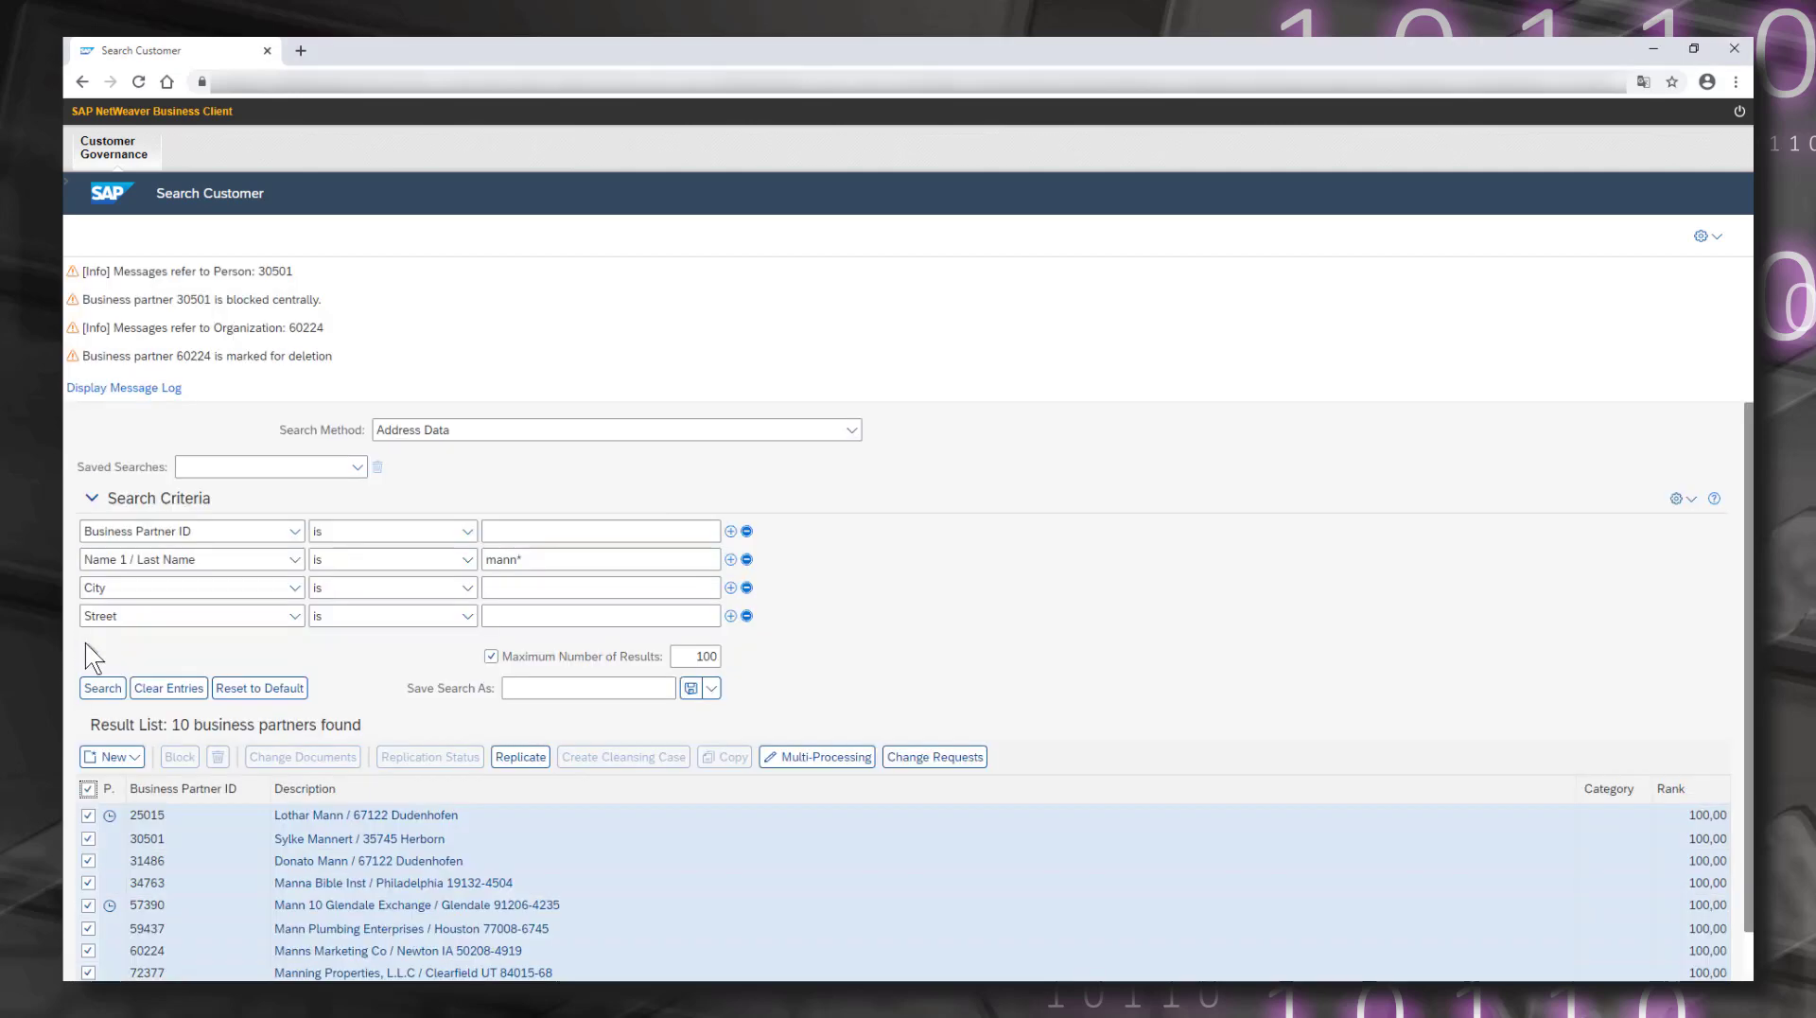
scroll(984, 795, "down", 1)
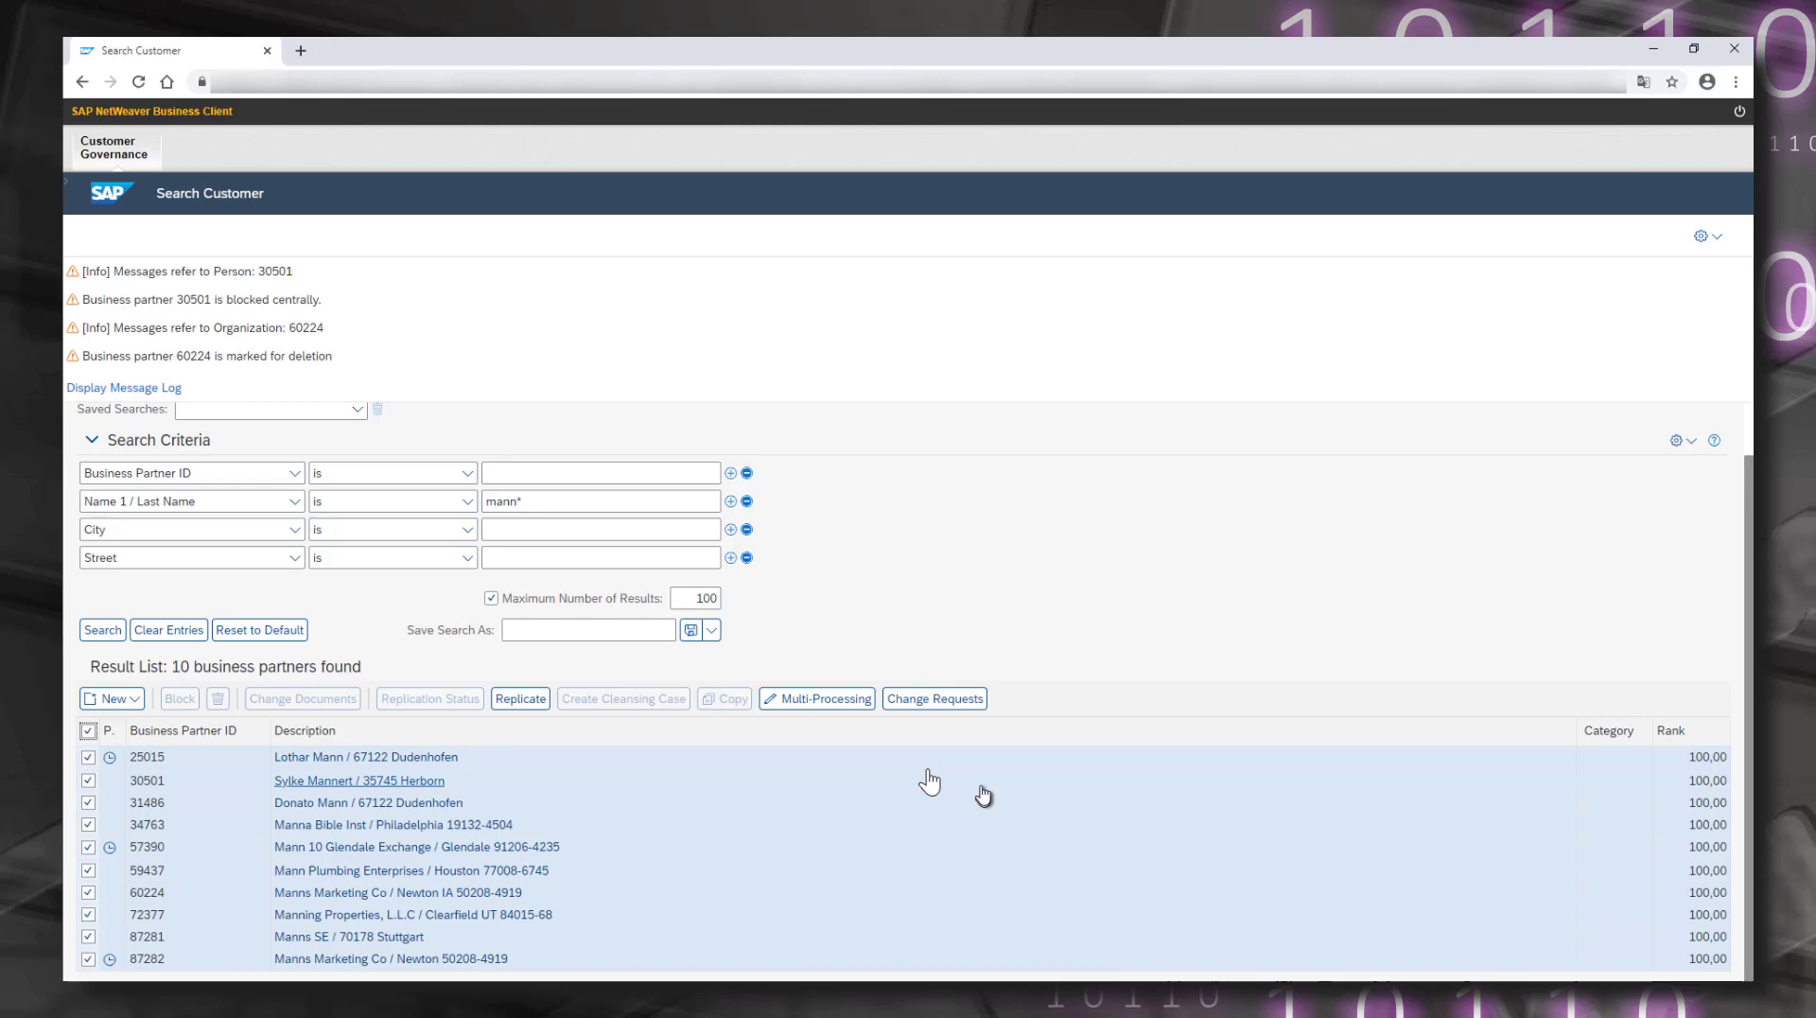
left_click(932, 707)
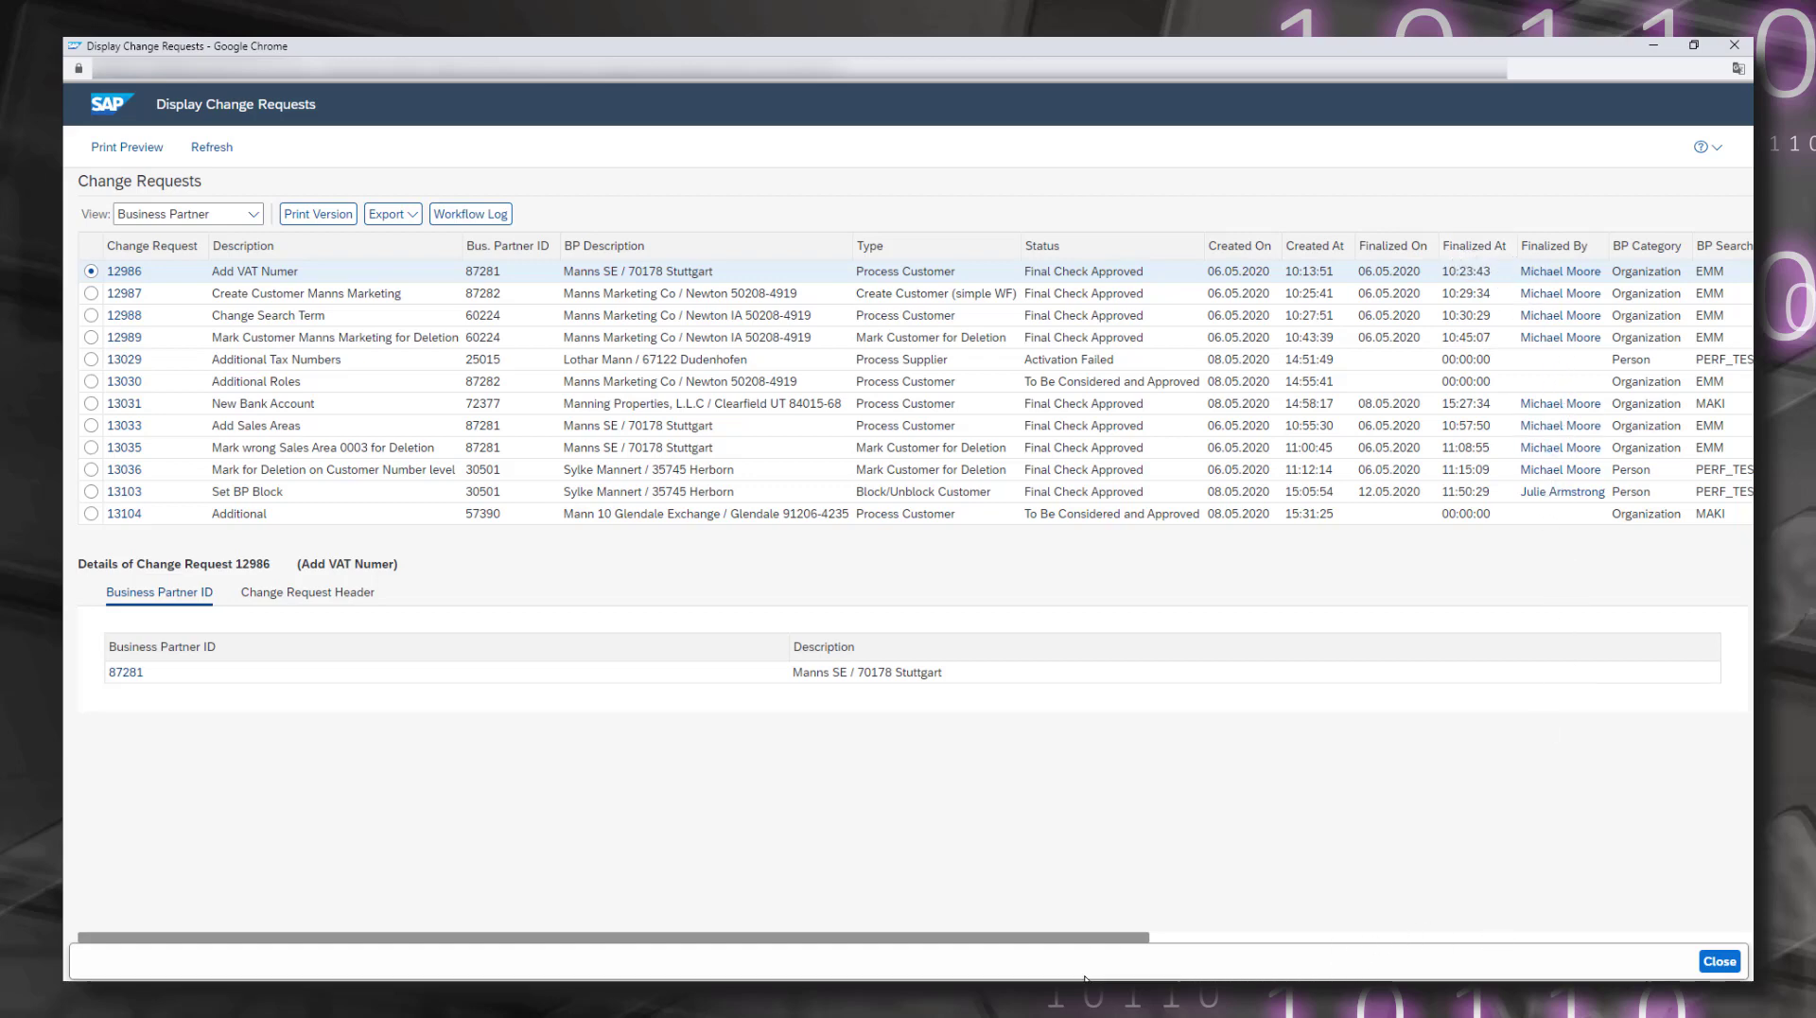
left_click_drag(1059, 937, 1655, 895)
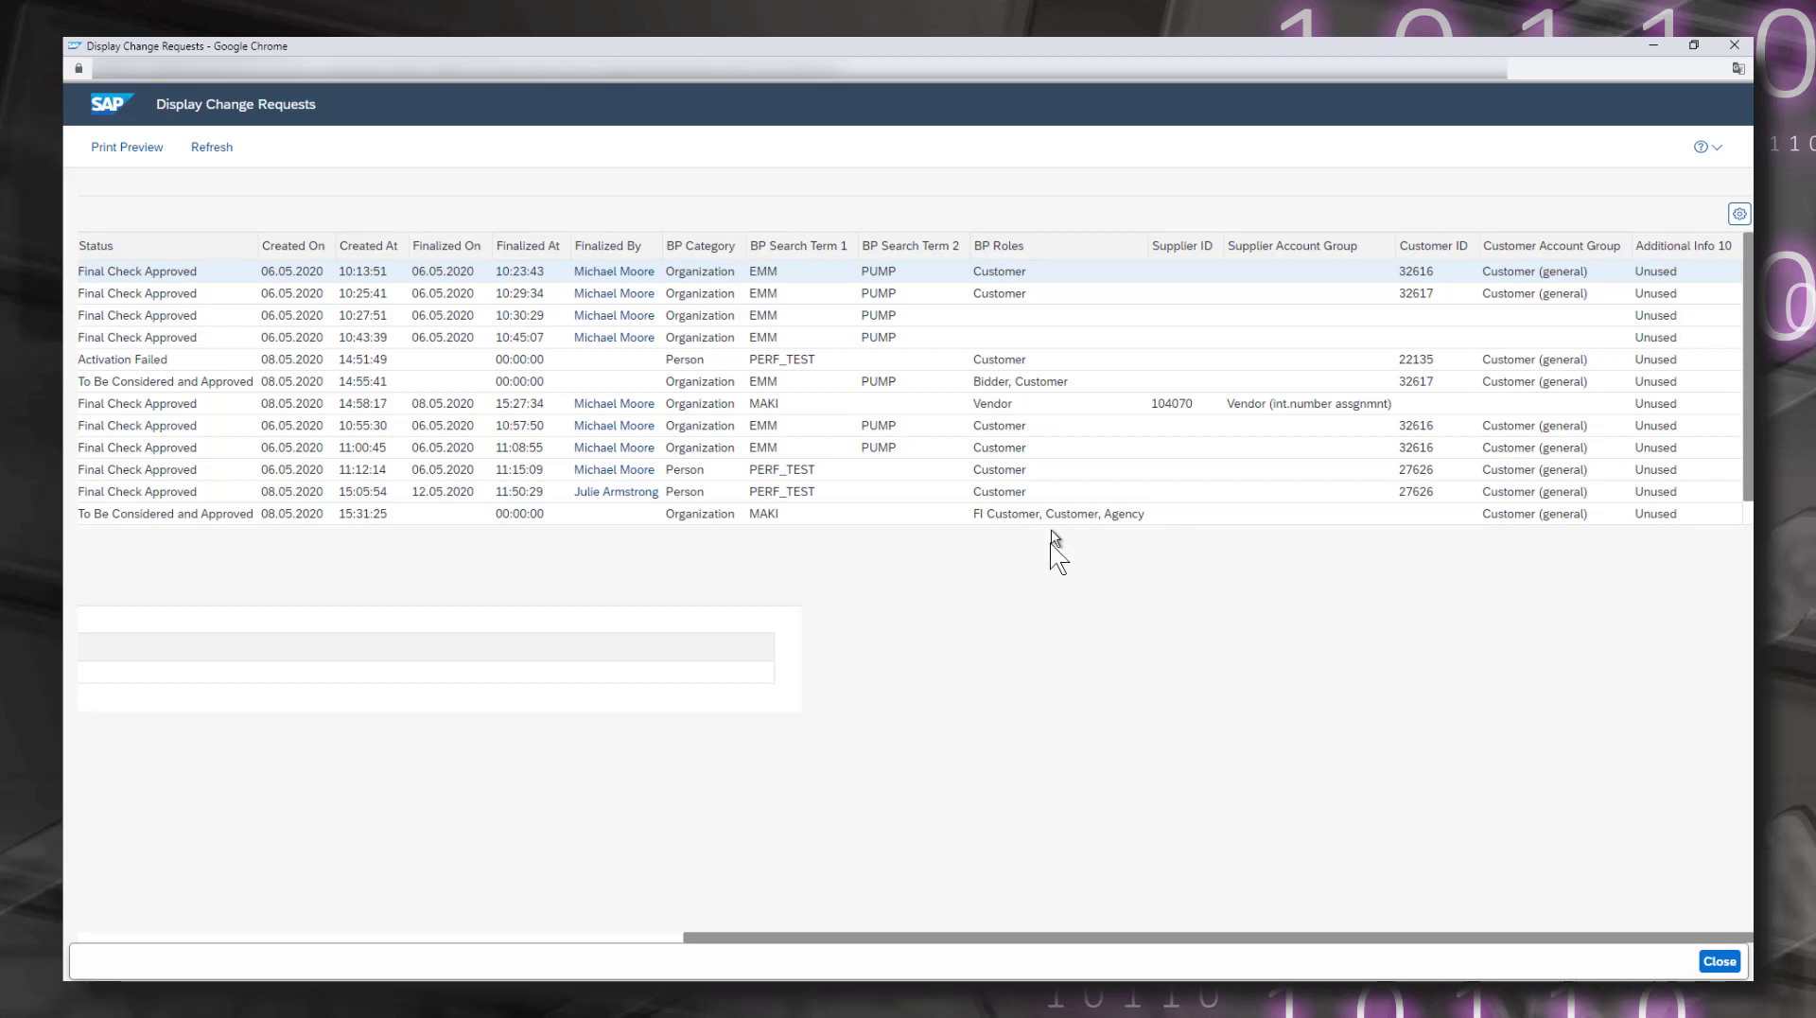
Filter the change requests to PUMP in BP Search Term 2, clear the filter again and close the list.
left_click(927, 256)
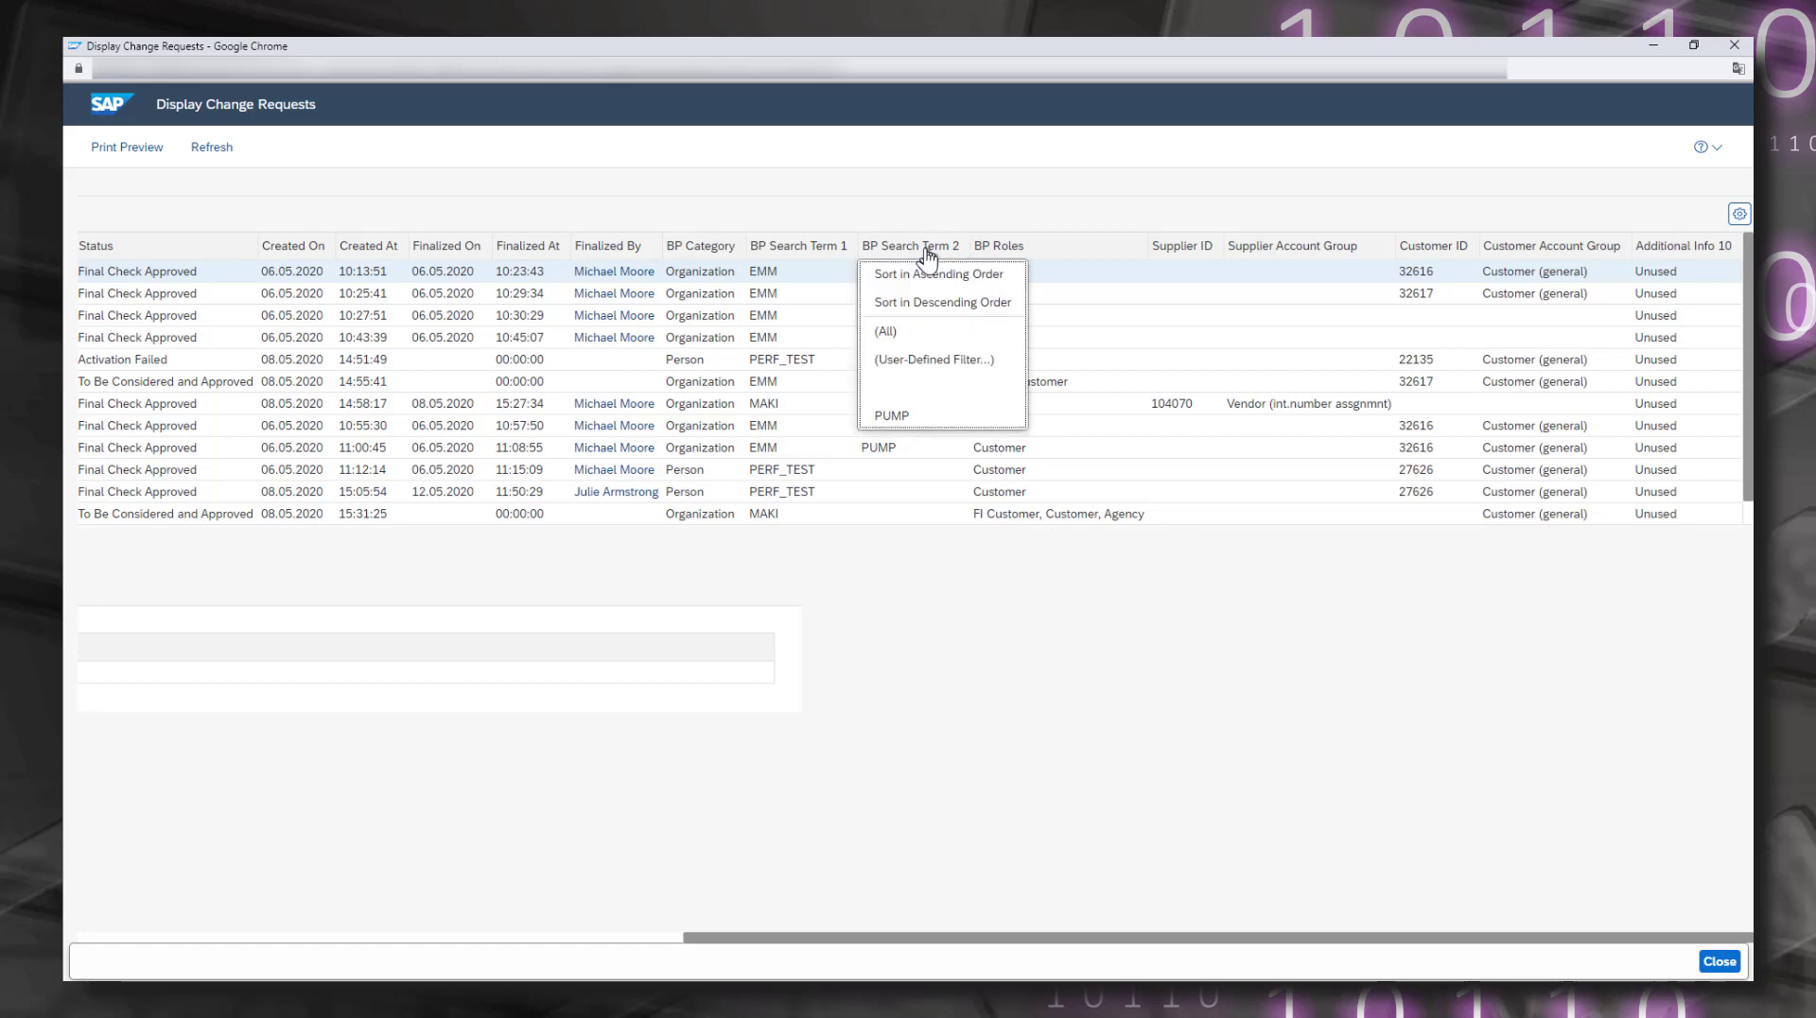
left_click(910, 411)
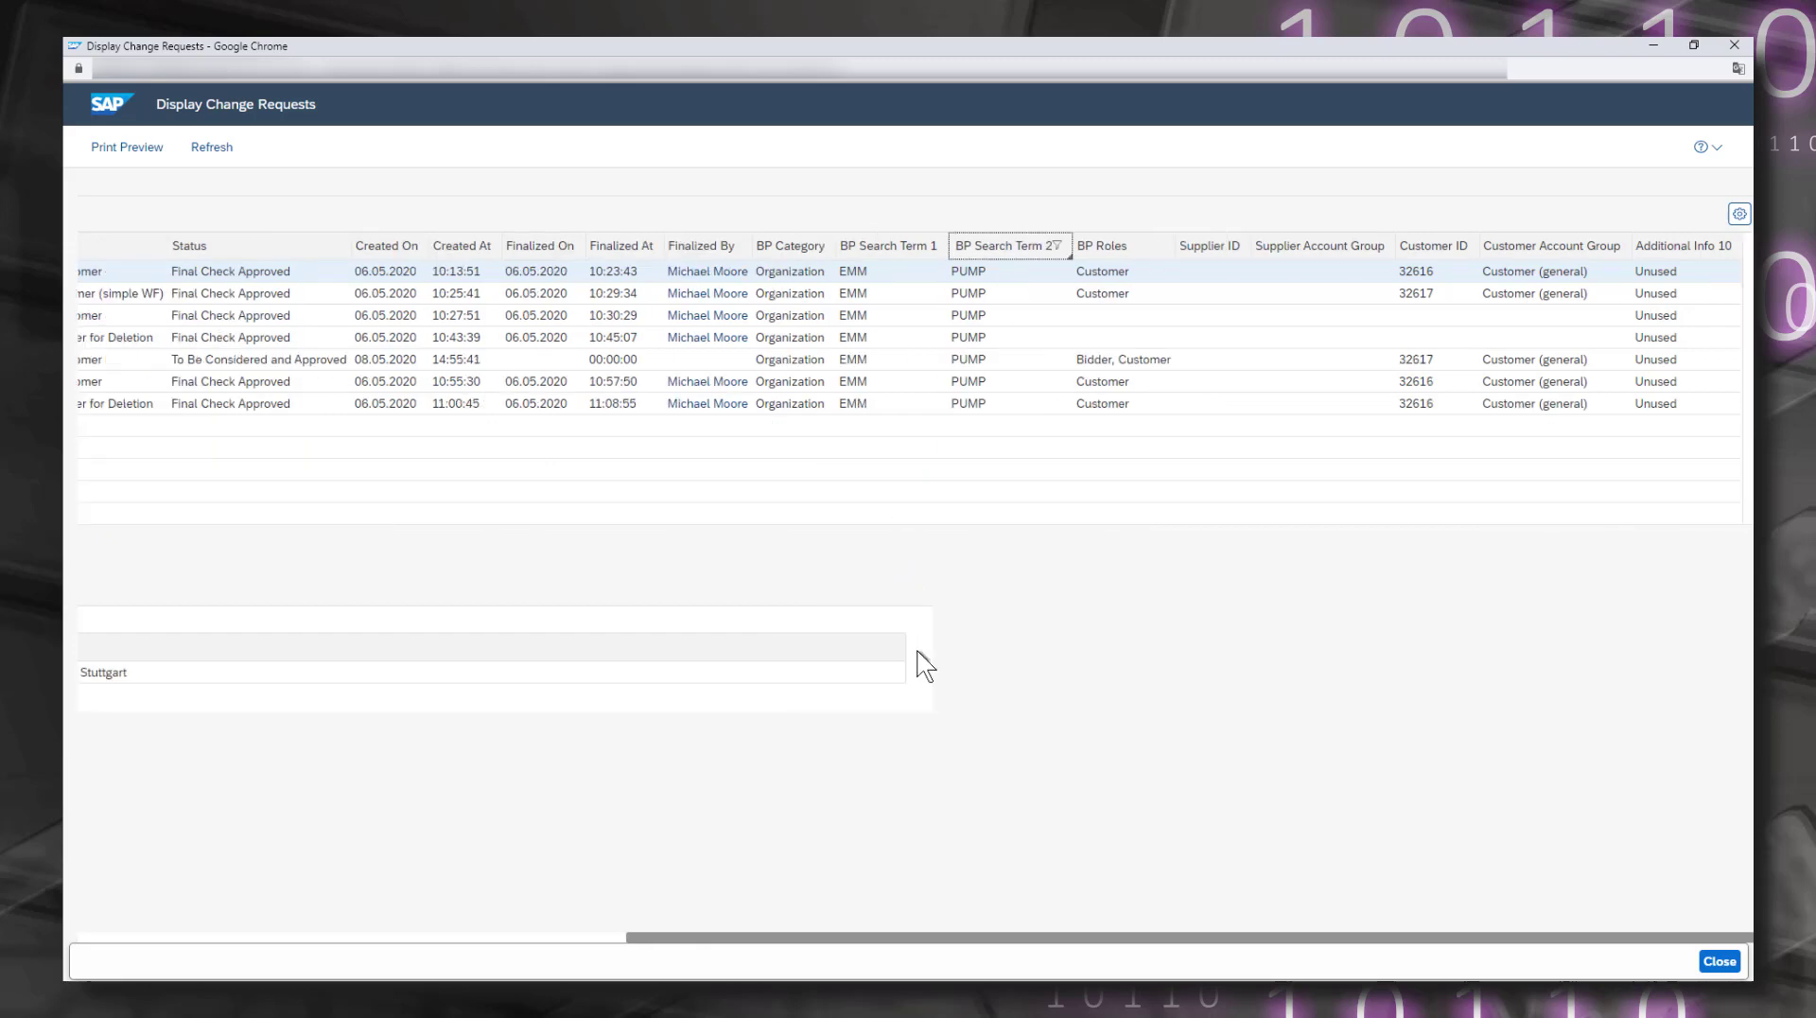
left_click(1039, 251)
left_click(985, 328)
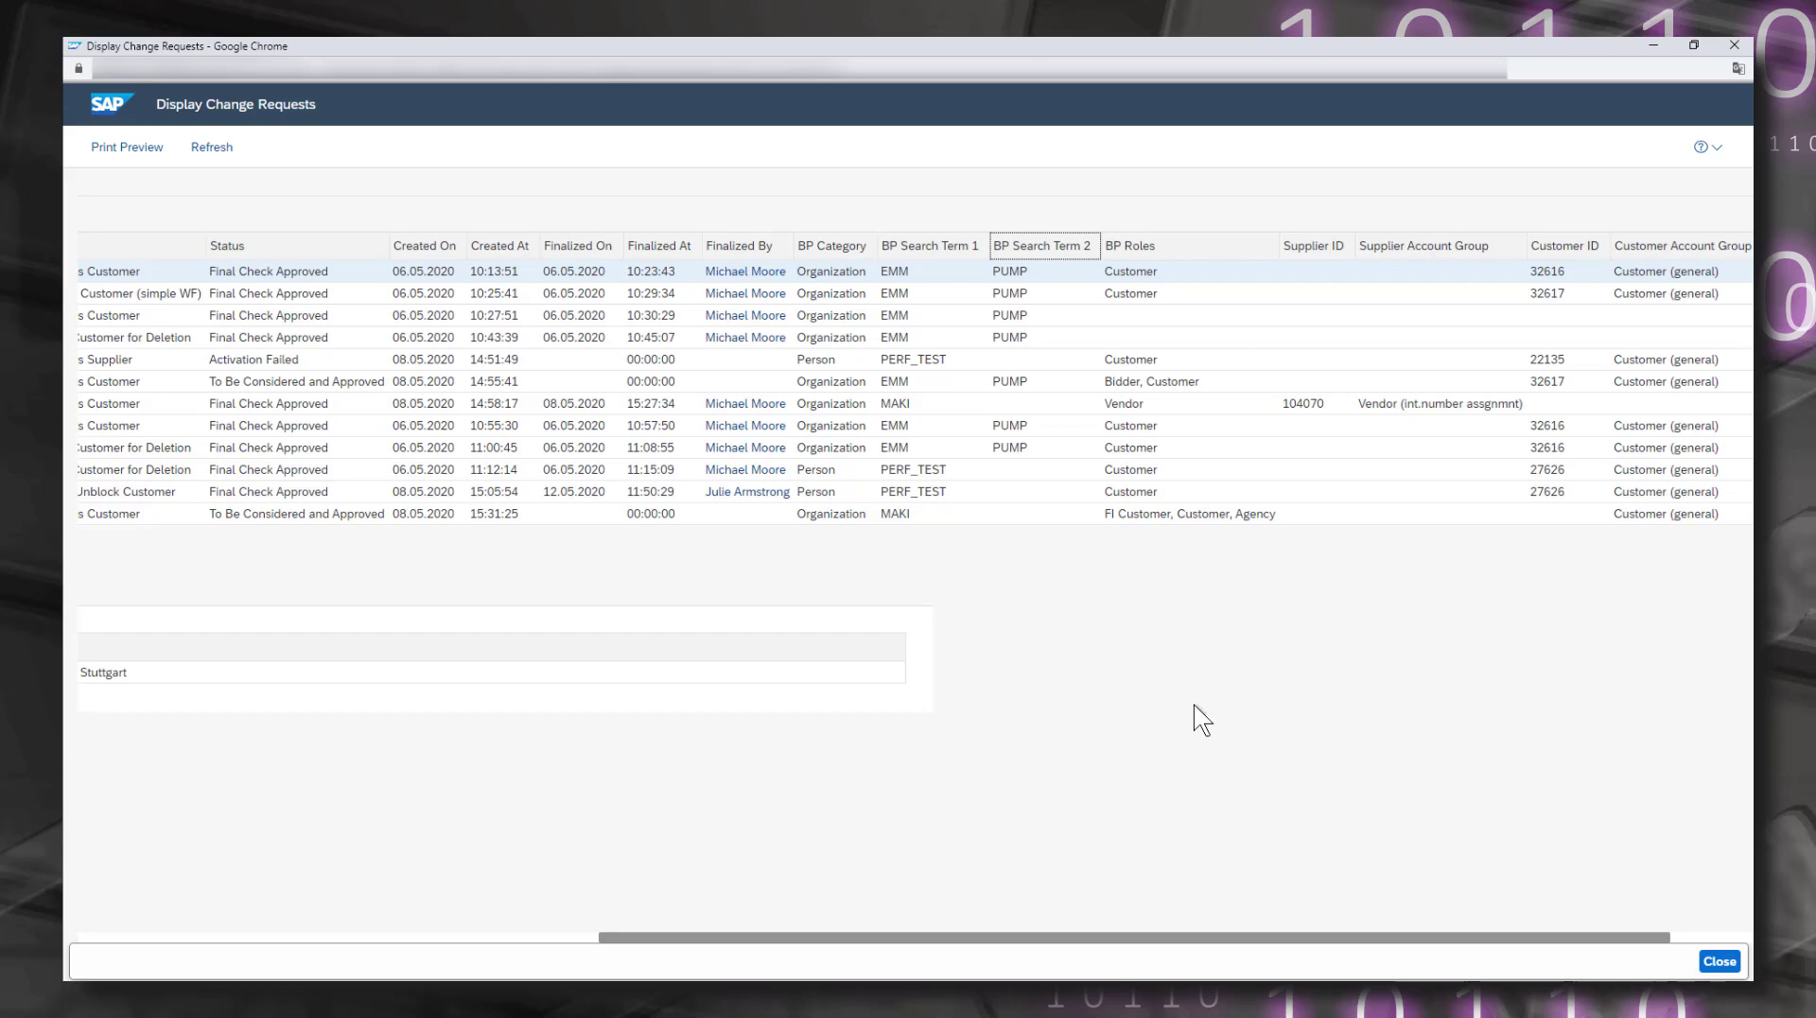
left_click(1716, 963)
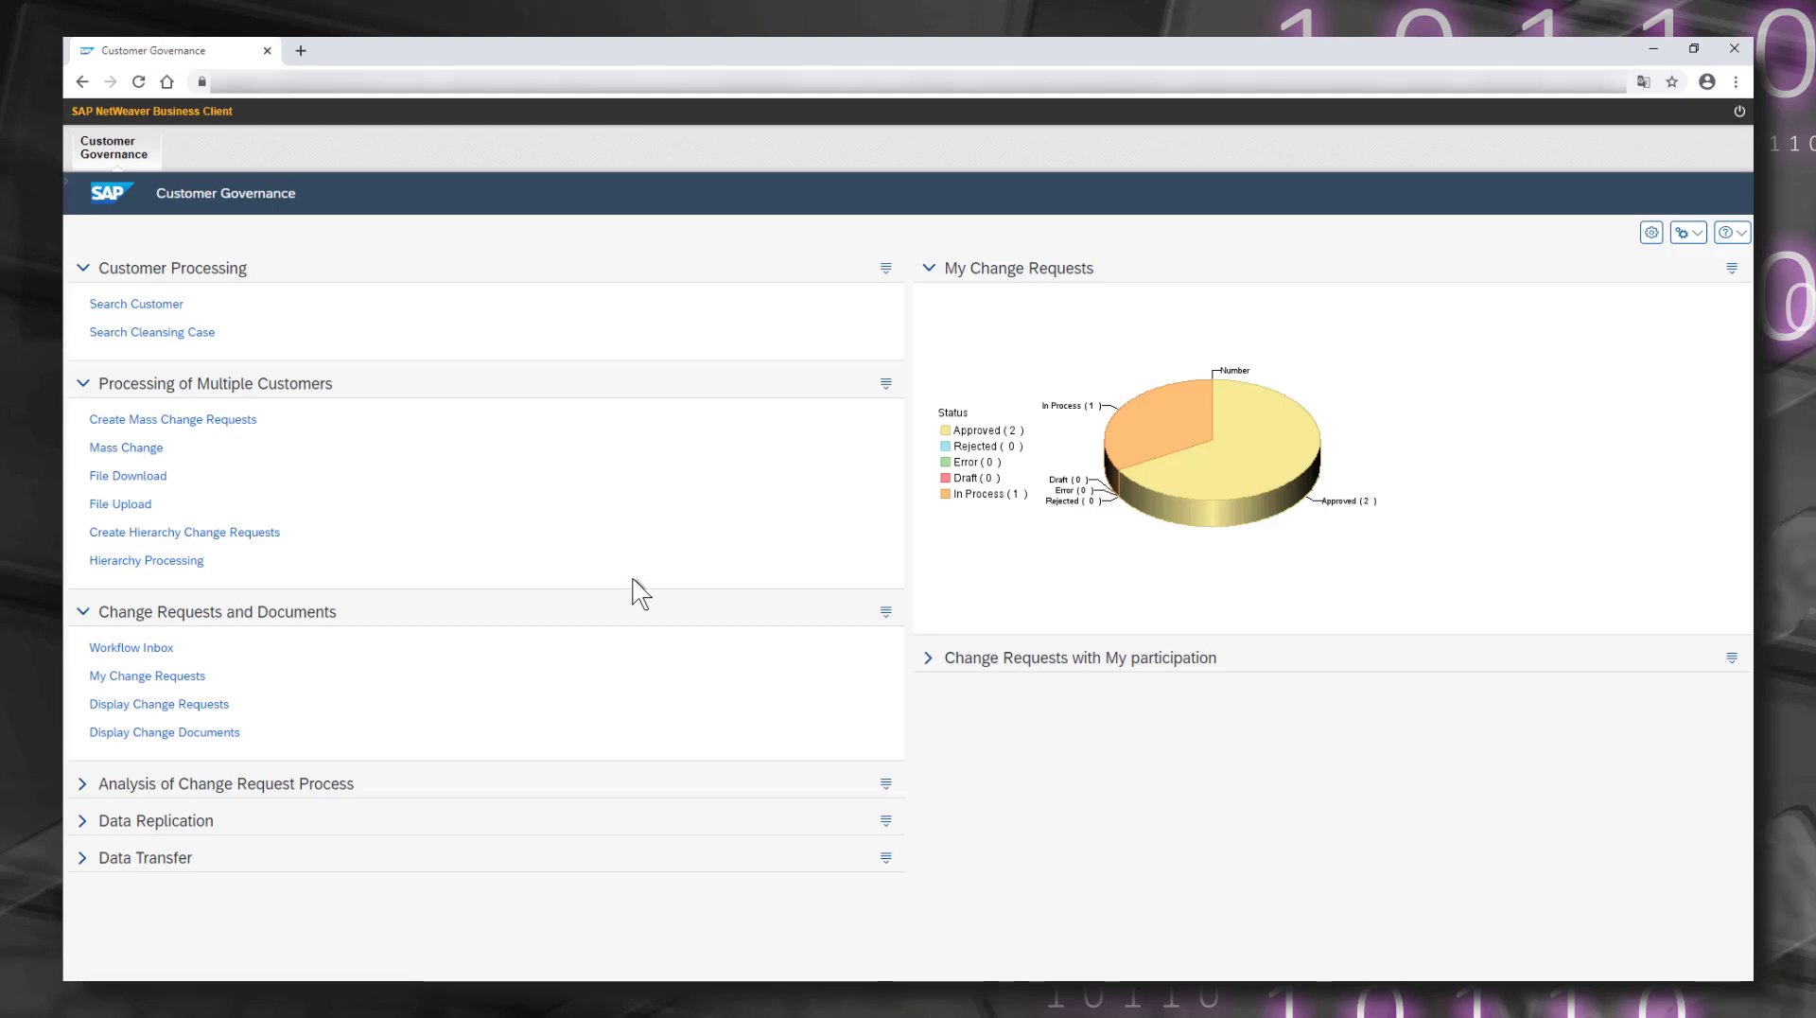
Open My Change Requests in Customer Governance, show All requests and examine the additional business partner columns.
left_click(165, 677)
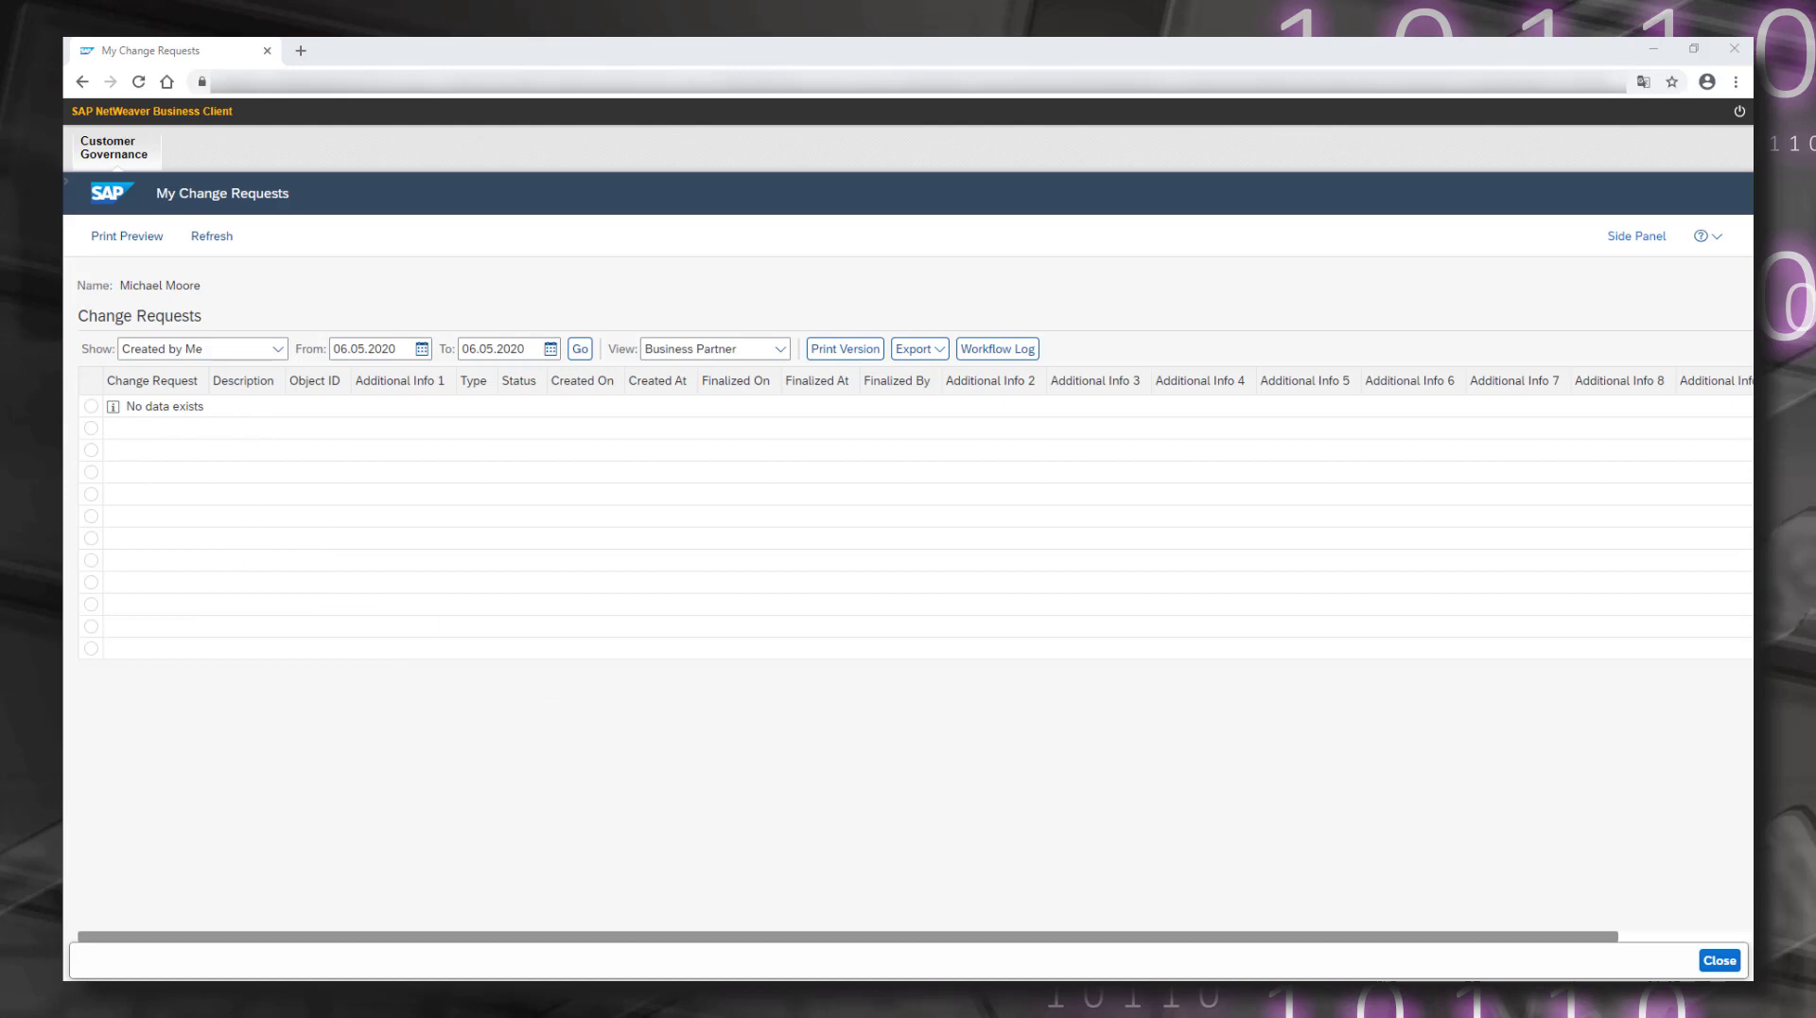
left_click(278, 349)
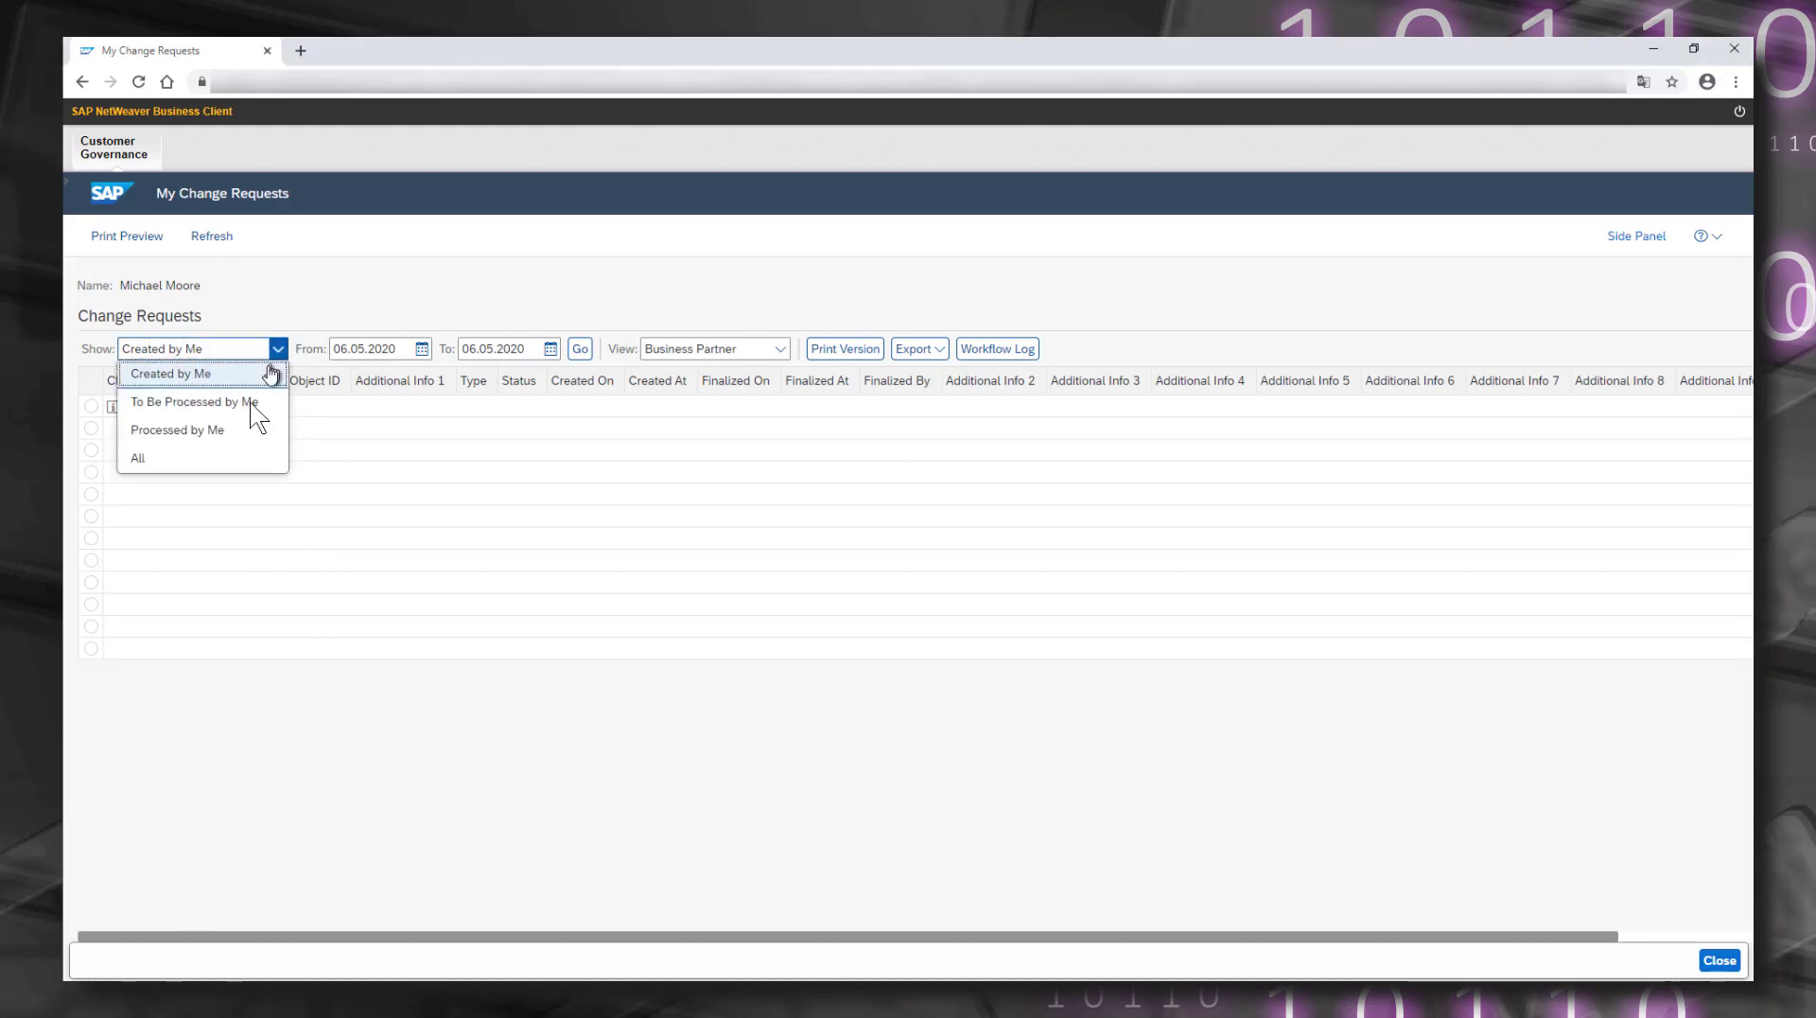
left_click(236, 459)
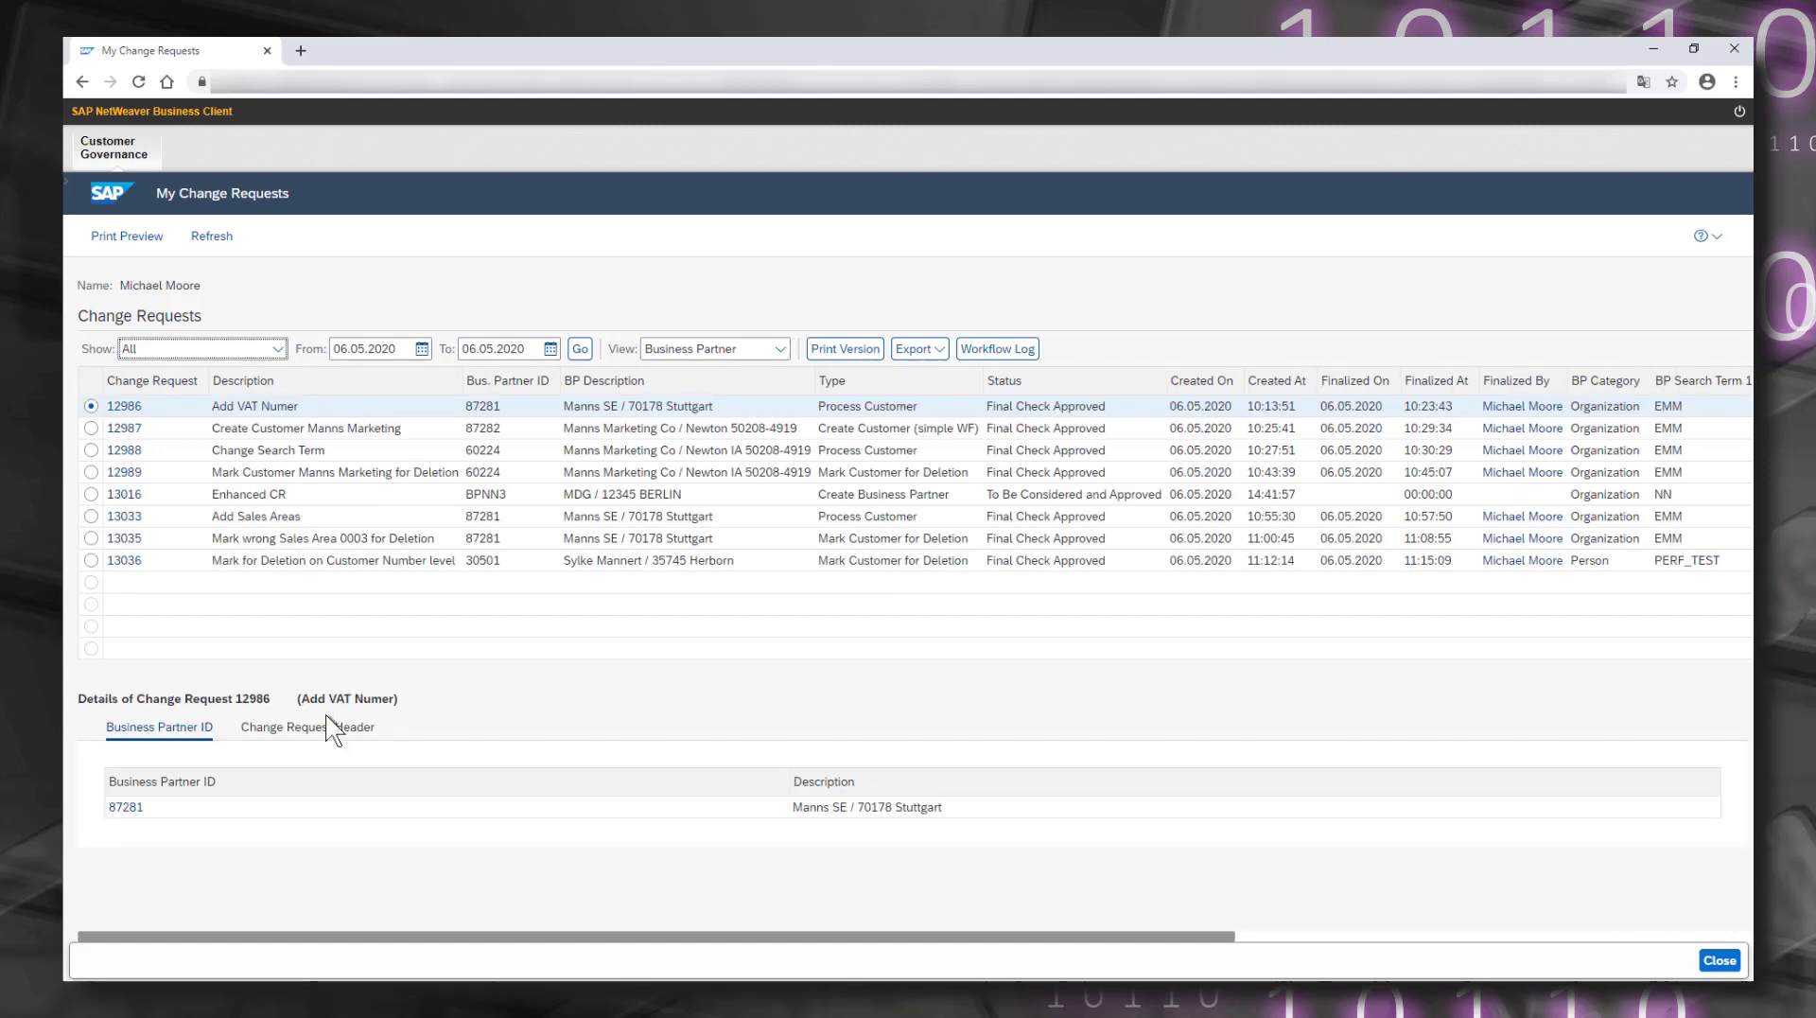
left_click_drag(1156, 931, 1672, 929)
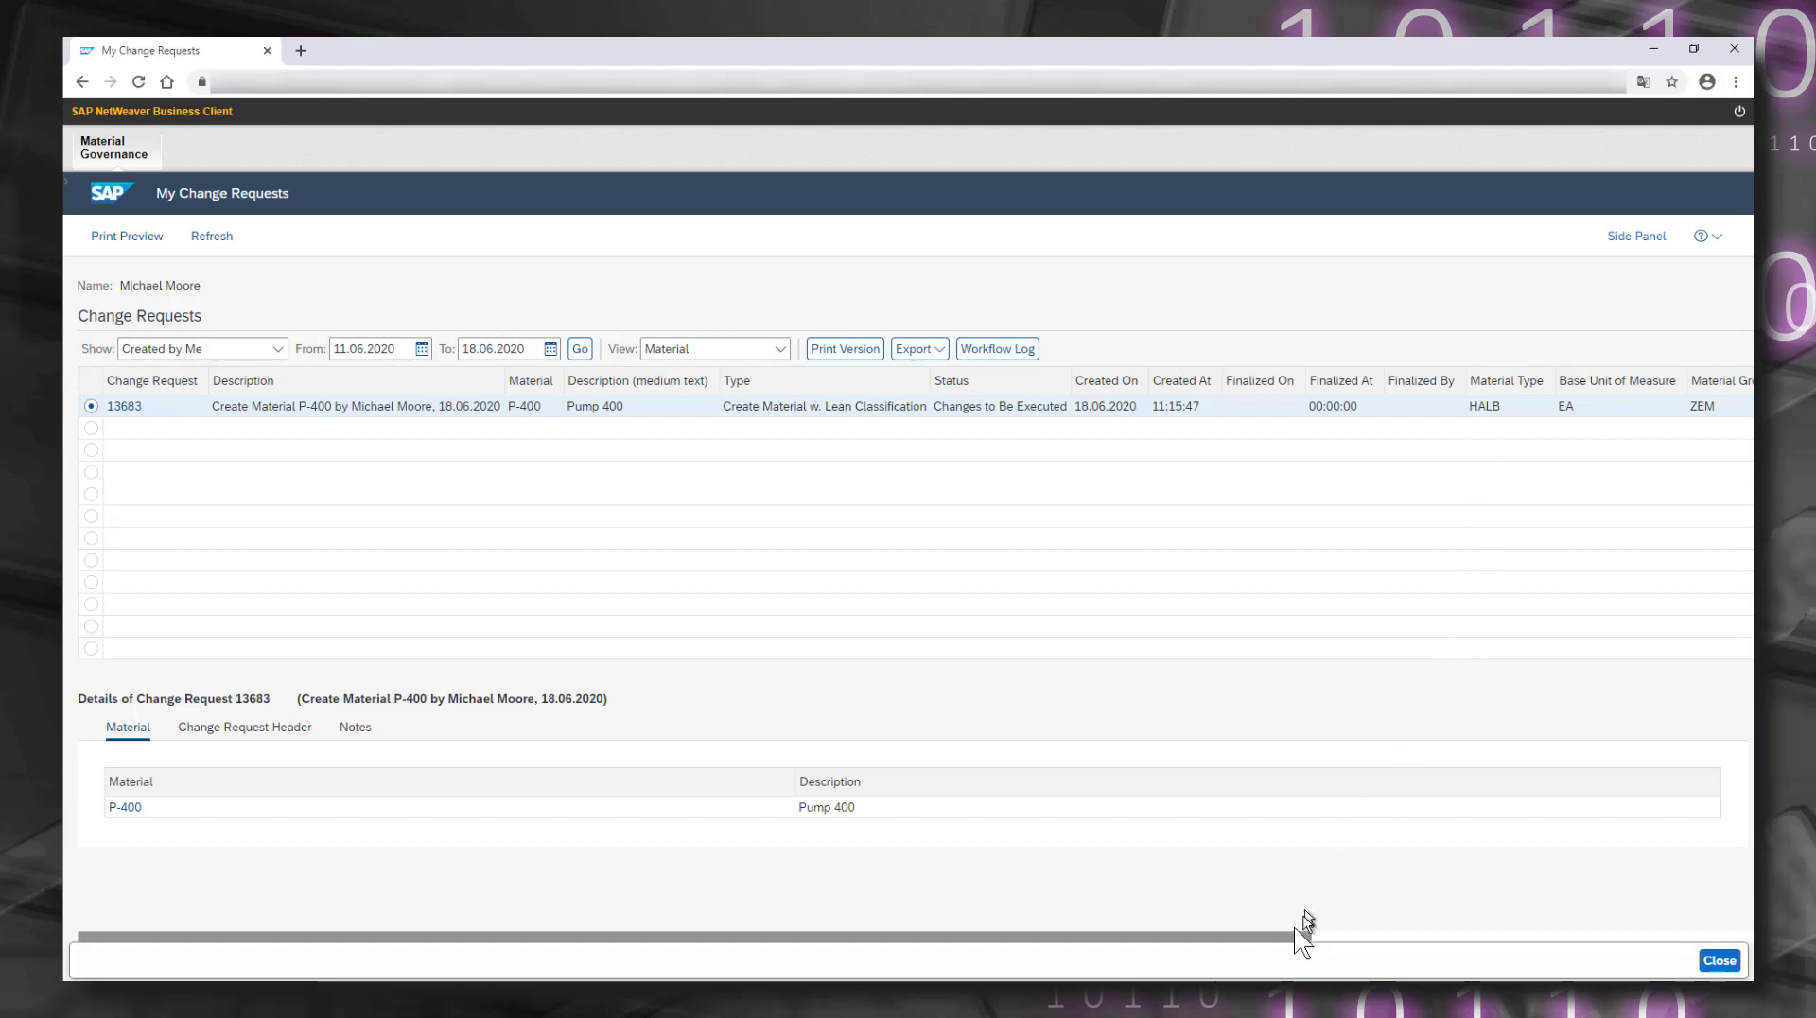
Examine the additional material columns of the P-400 change request in Material Governance and close the list.
left_click_drag(1293, 940, 1750, 922)
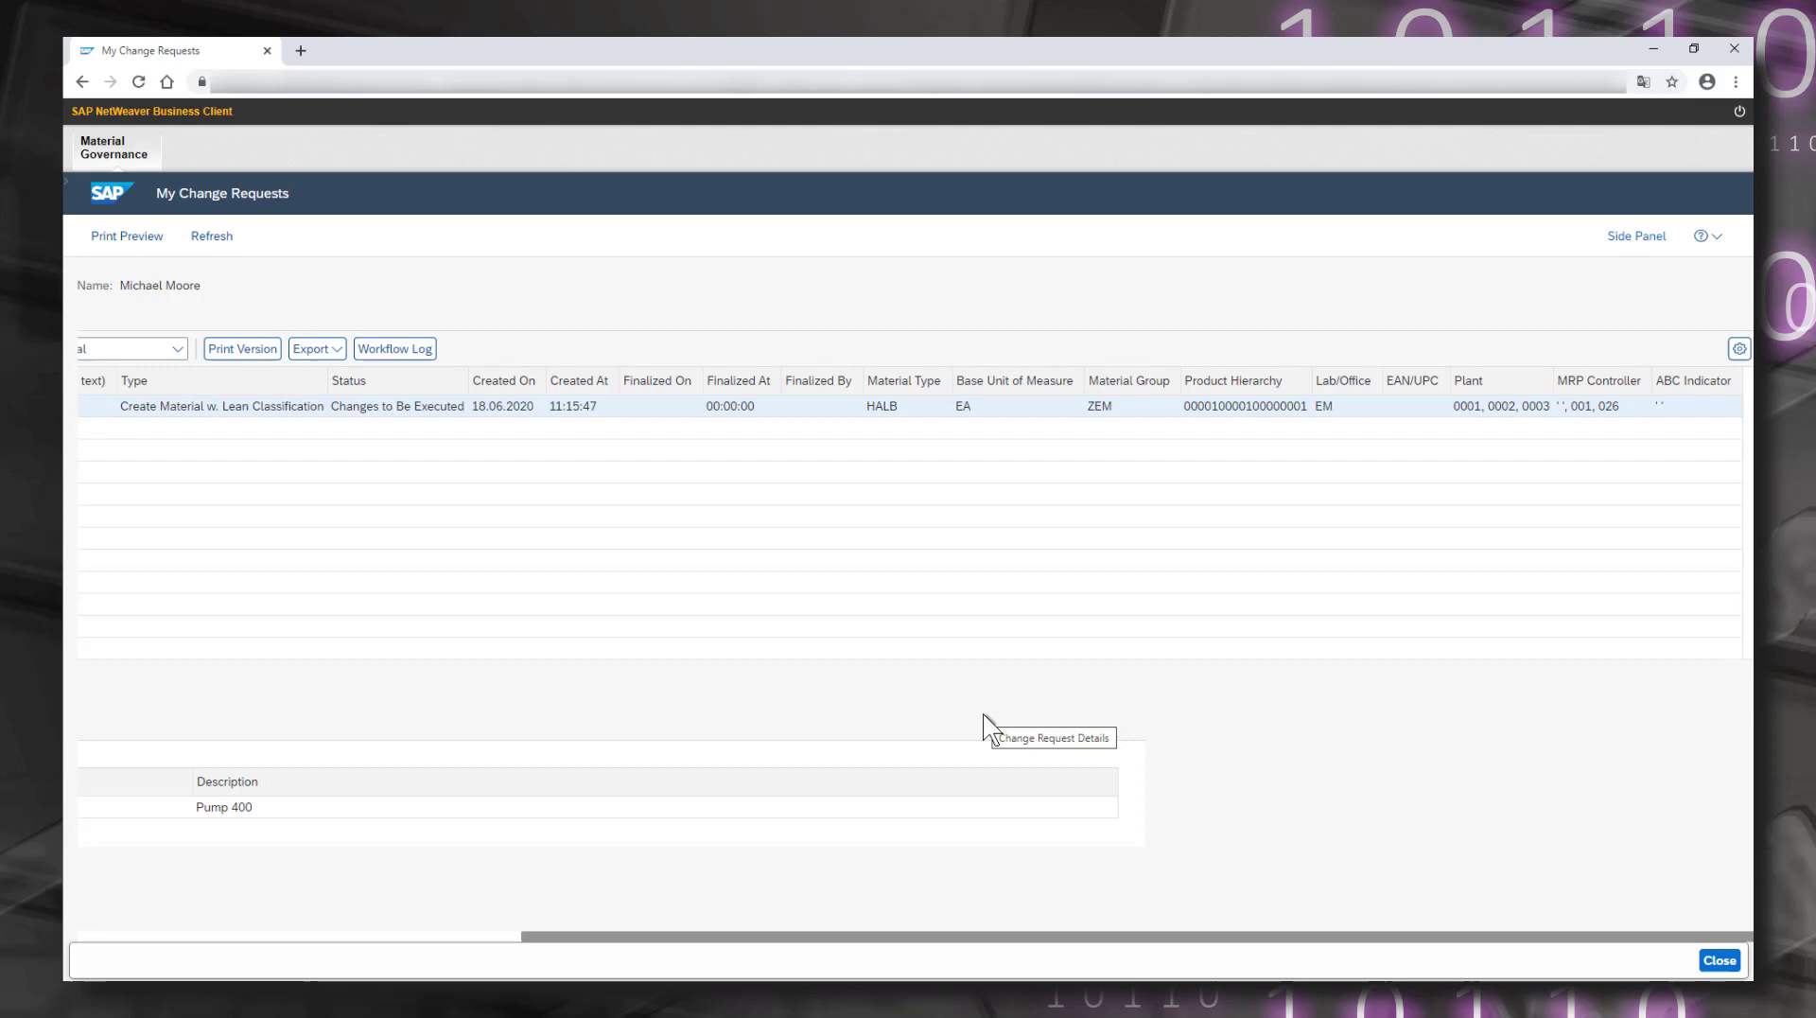
left_click(1720, 962)
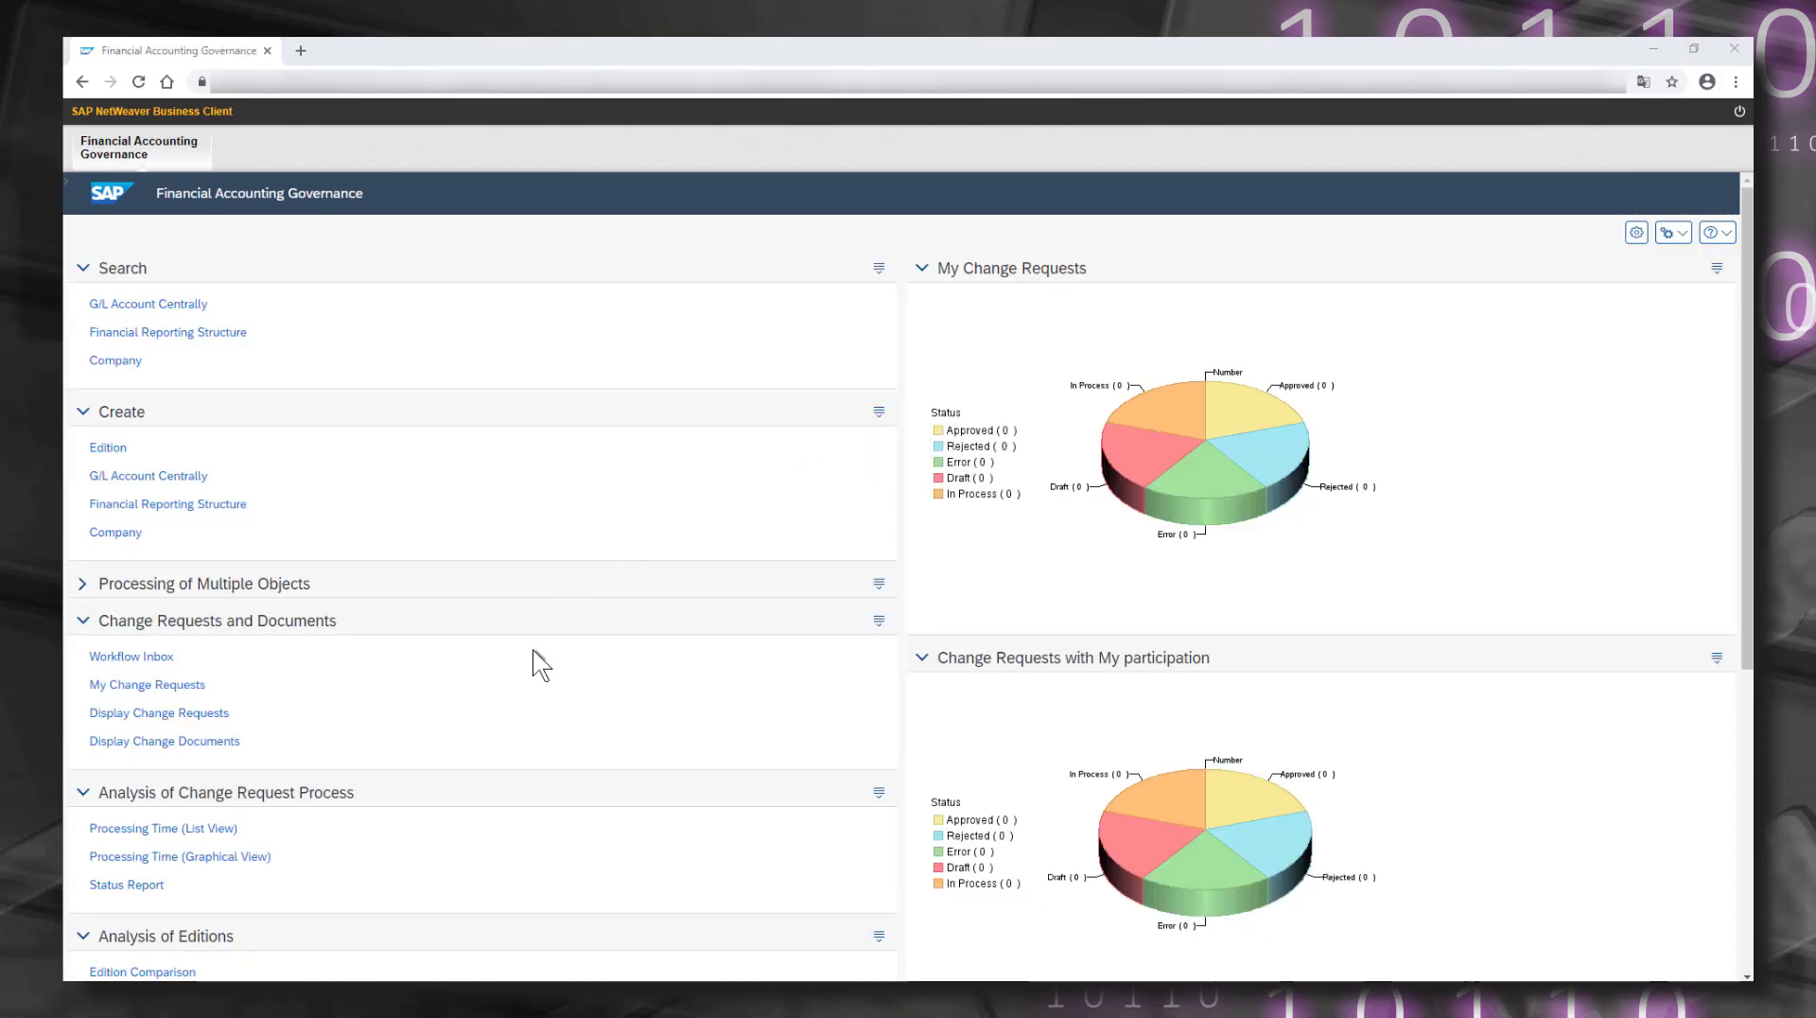
Open My Change Requests in Financial Accounting Governance and examine the additional G/L account columns.
left_click(174, 693)
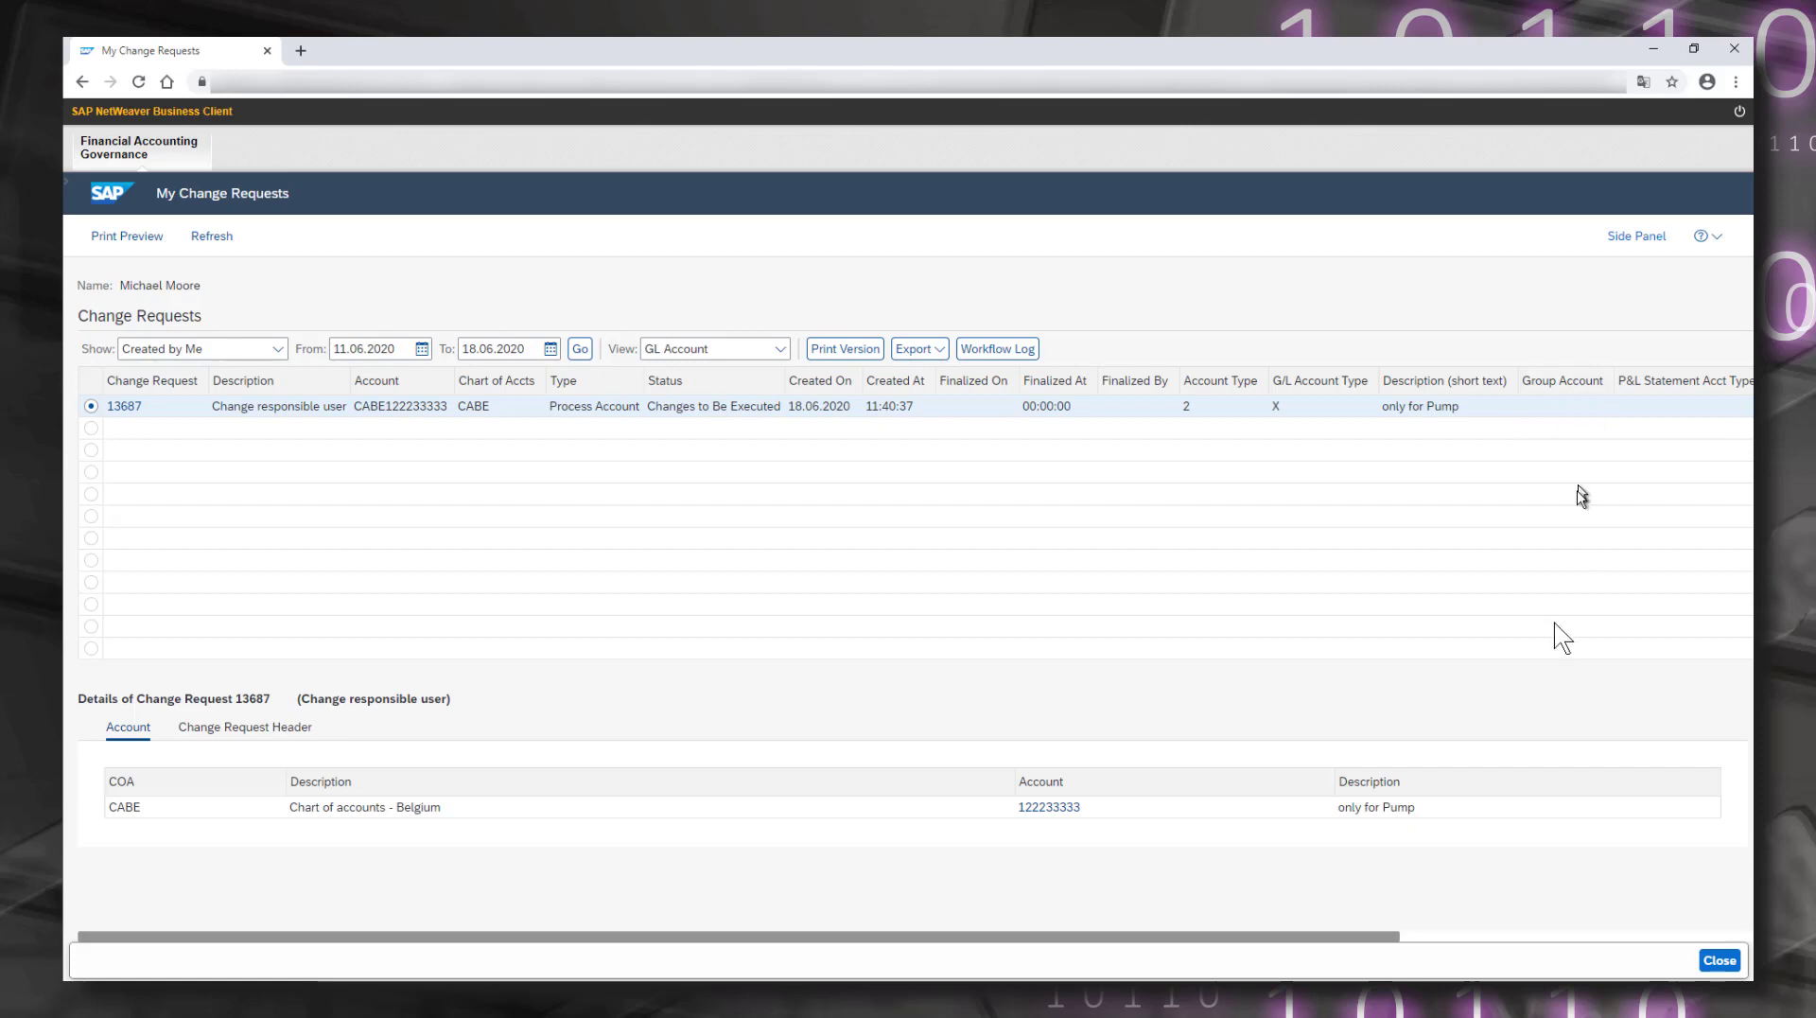
left_click_drag(1376, 938, 1750, 885)
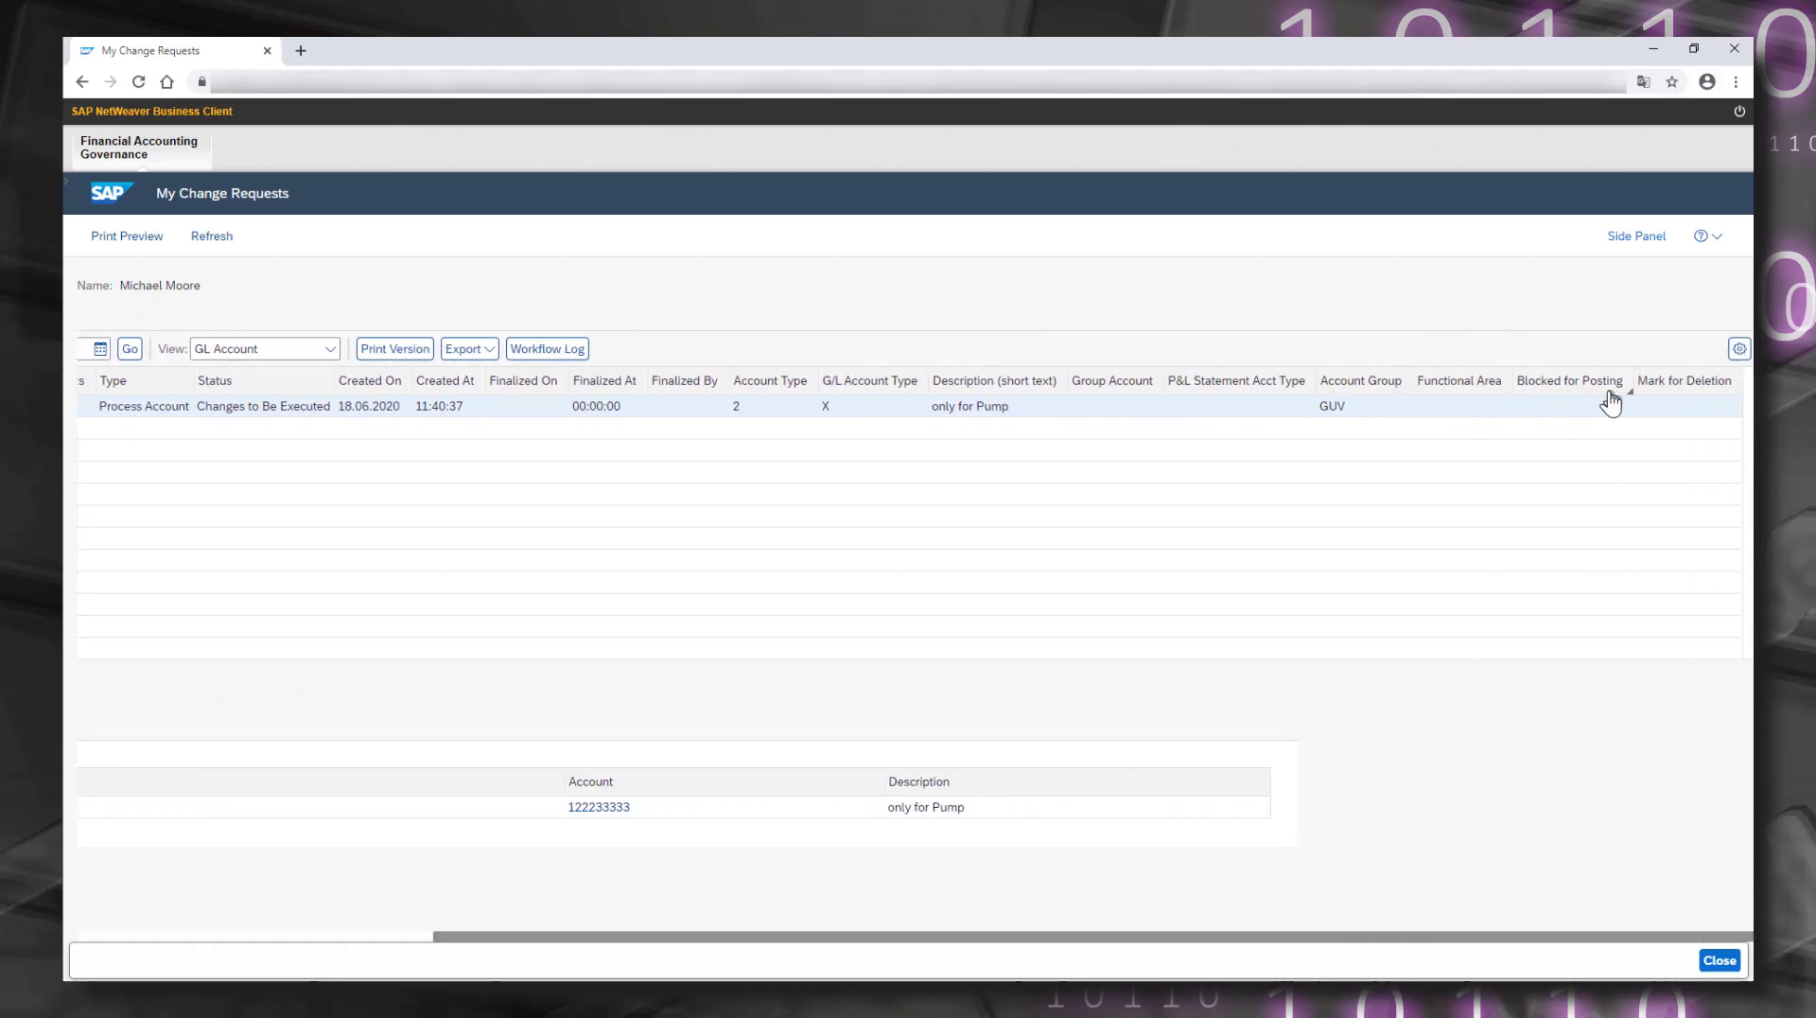